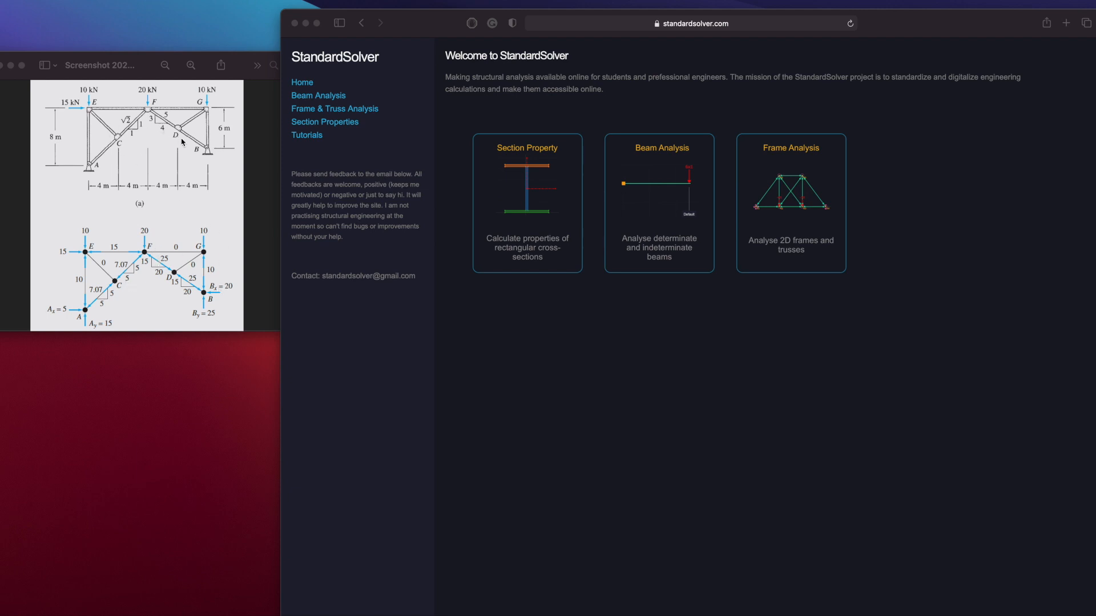
Open the frame analysis module and delete its default element and both default nodes
{"action": "left_click", "coordinate": [793, 219]}
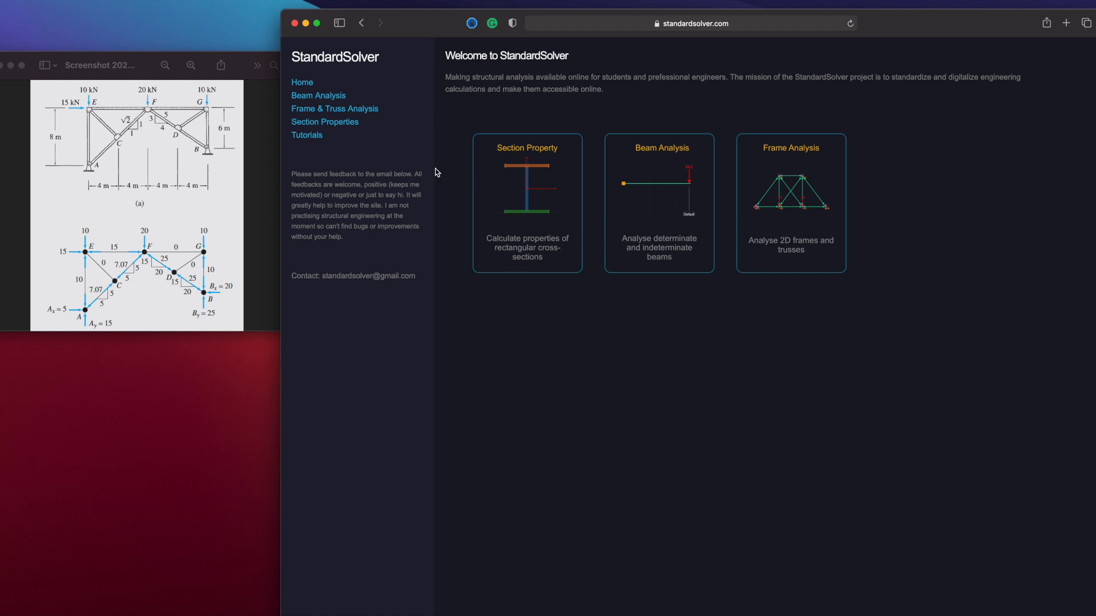
{"action": "left_click", "coordinate": [785, 249]}
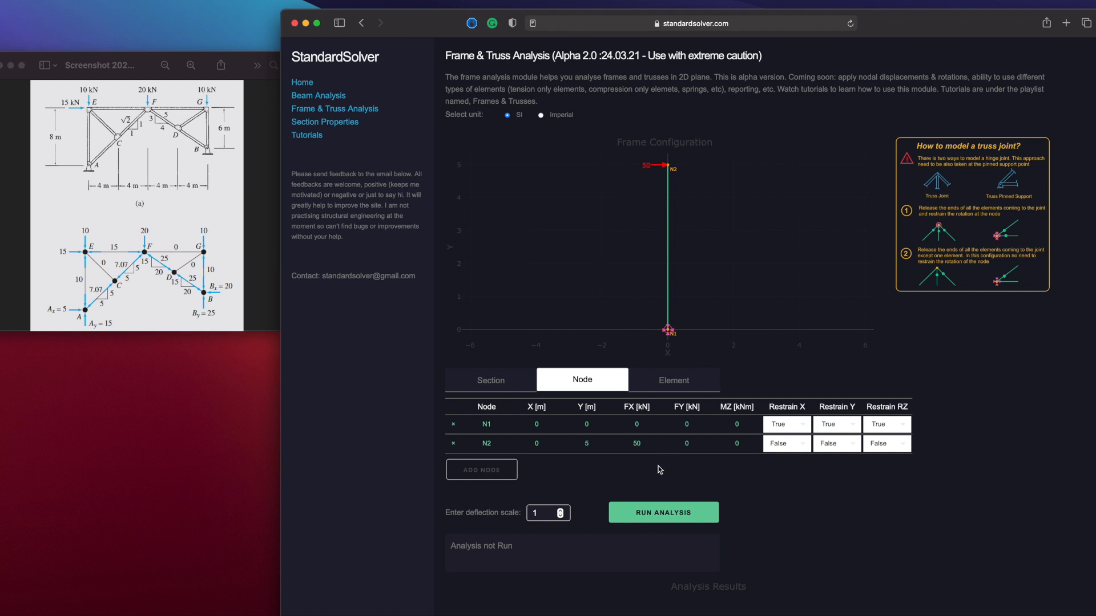
{"action": "left_click", "coordinate": [668, 388]}
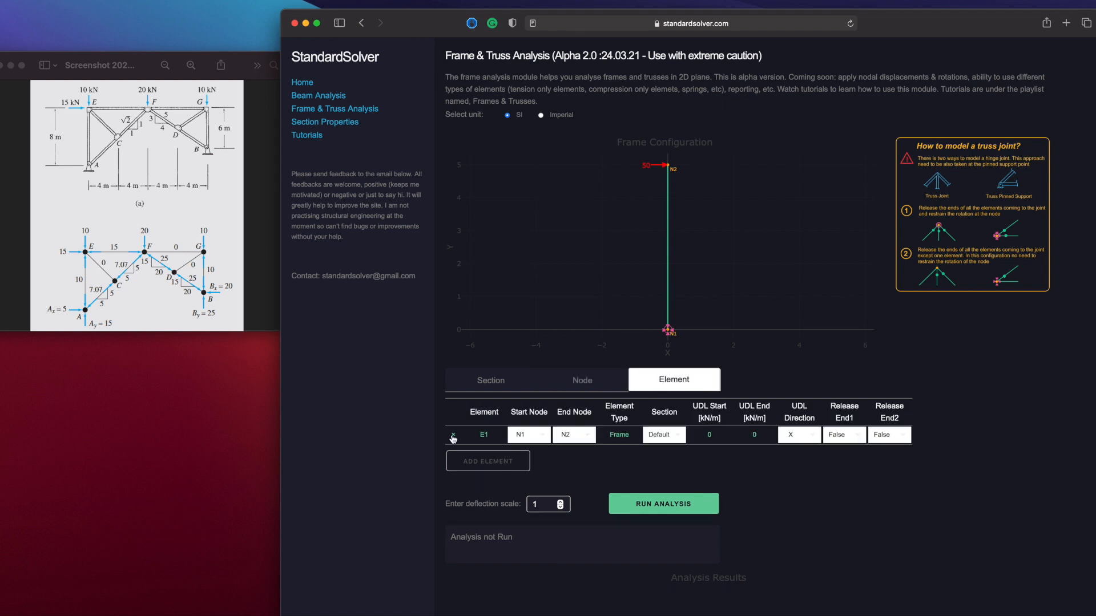
{"action": "left_click", "coordinate": [454, 436]}
{"action": "left_click", "coordinate": [584, 381]}
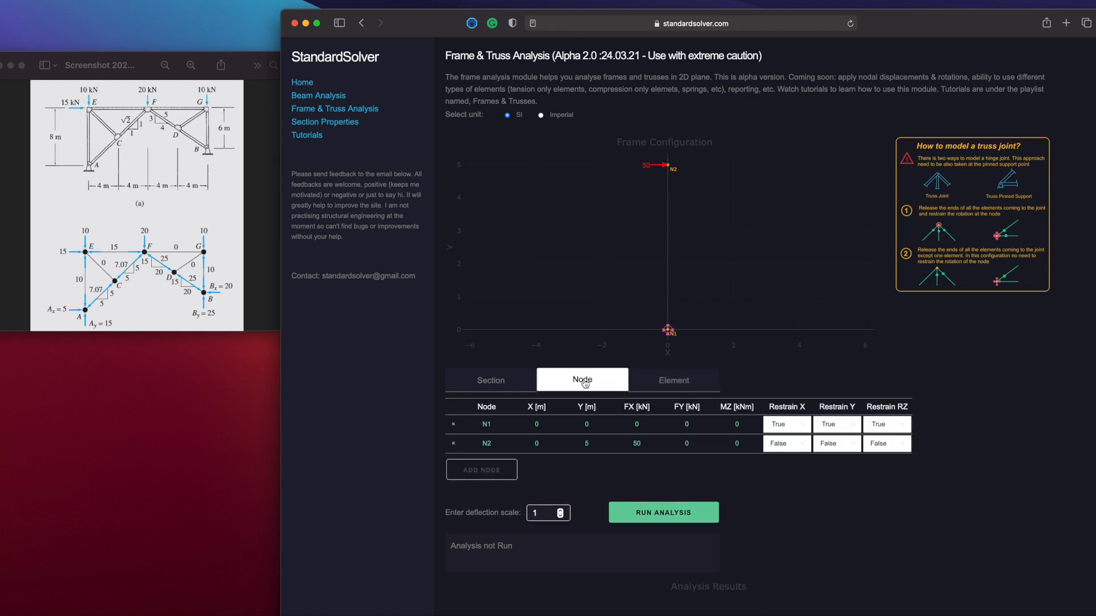
{"action": "left_click", "coordinate": [453, 444]}
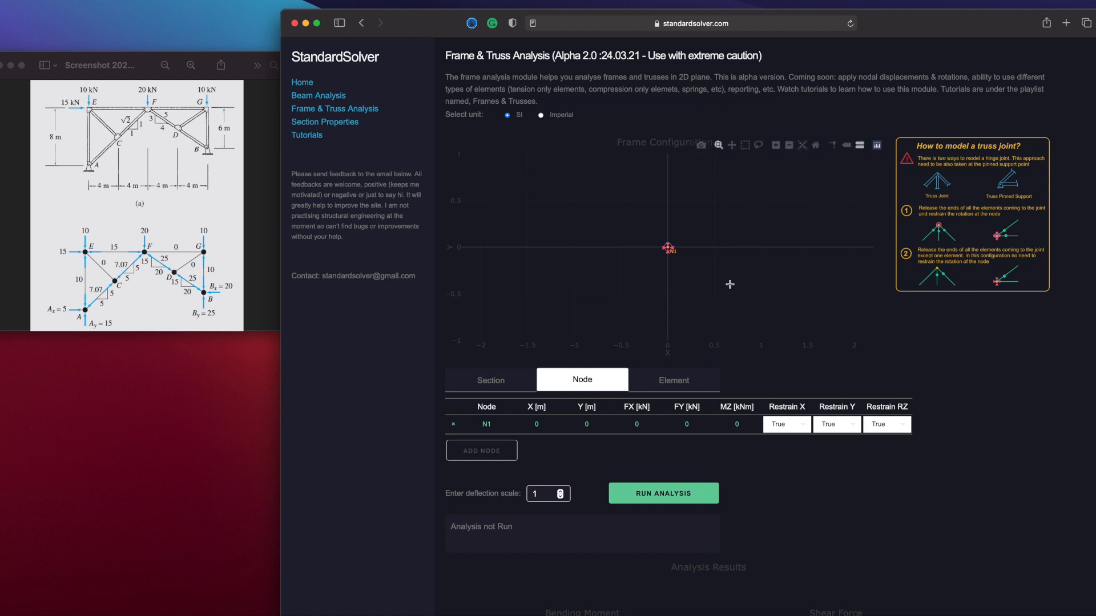
{"action": "left_click", "coordinate": [454, 425]}
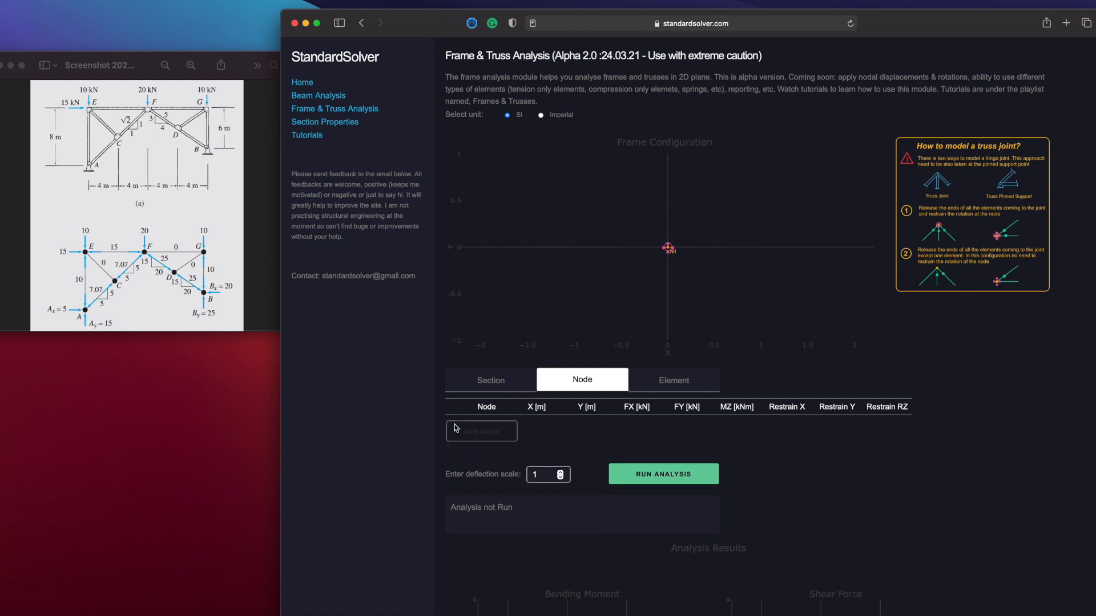
Add three nodes with X, Y coordinates (0, 0), (0, 8) and (8, 8) m
{"action": "left_click", "coordinate": [484, 439]}
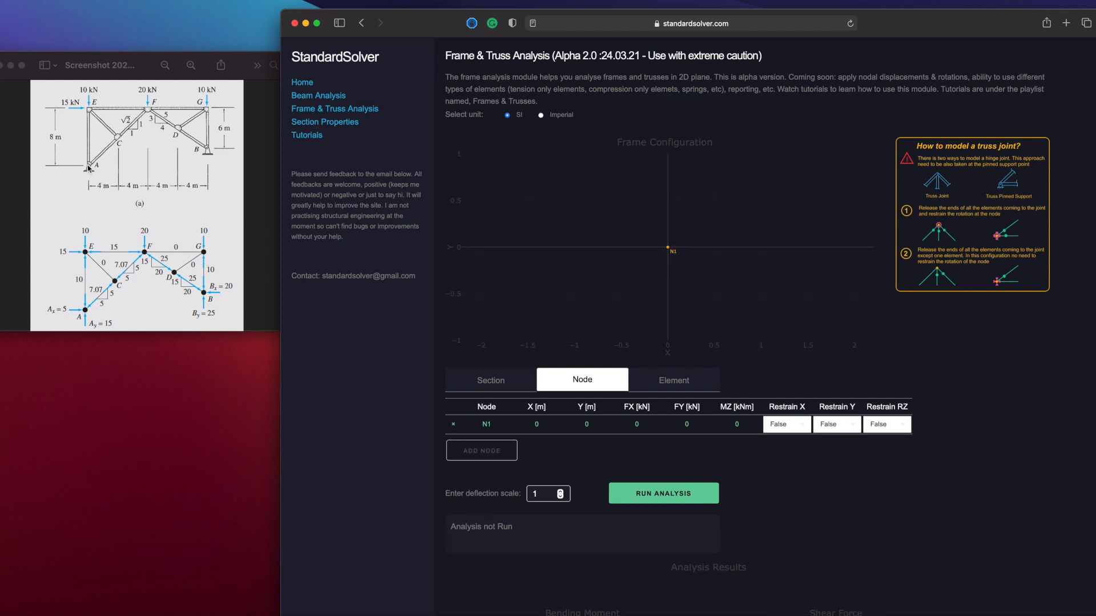
{"action": "left_click", "coordinate": [487, 451]}
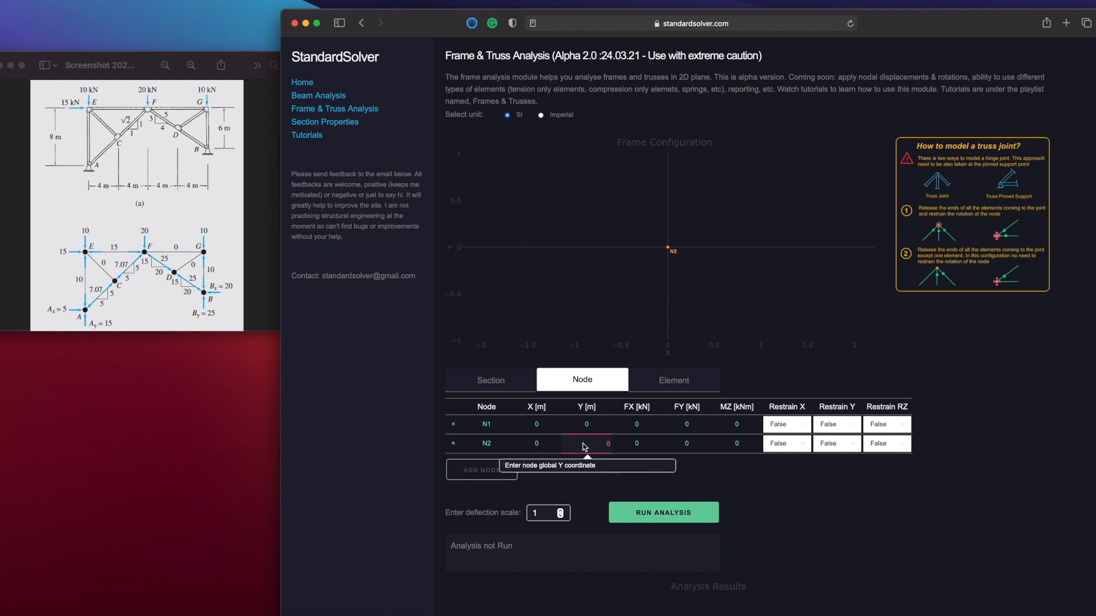
{"action": "left_click", "coordinate": [489, 471]}
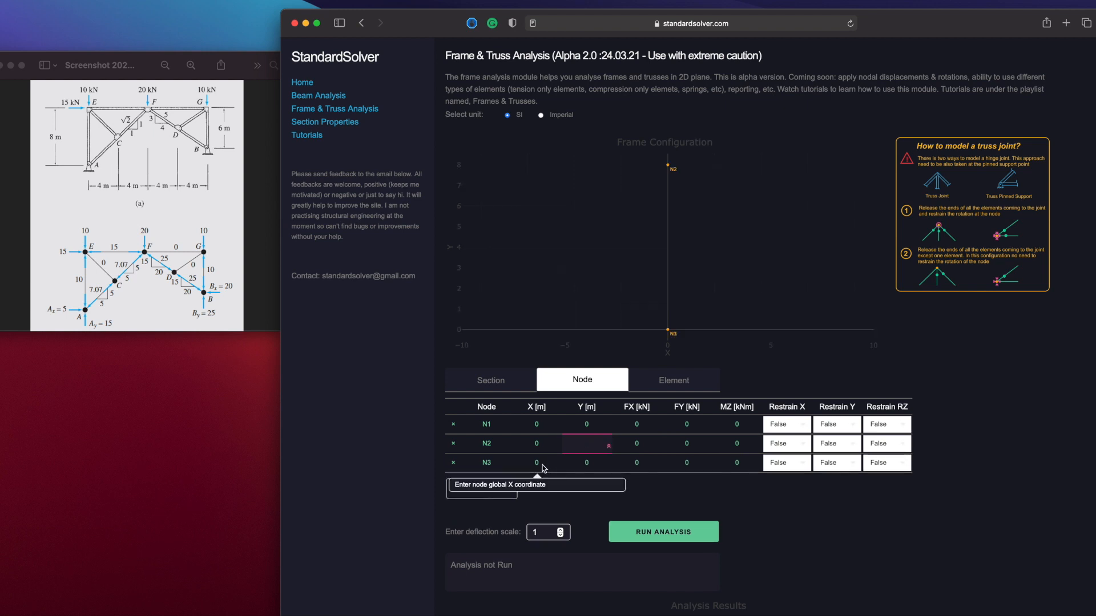
{"action": "left_click", "coordinate": [542, 465]}
{"action": "left_click", "coordinate": [588, 465]}
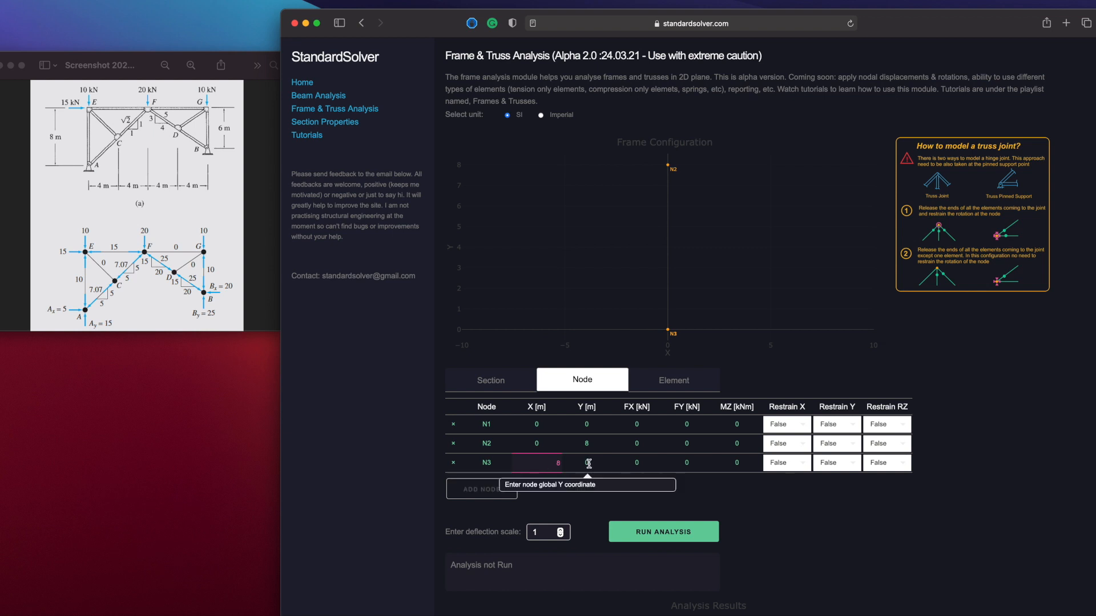
{"action": "type", "text": "8"}
{"action": "left_click", "coordinate": [596, 447]}
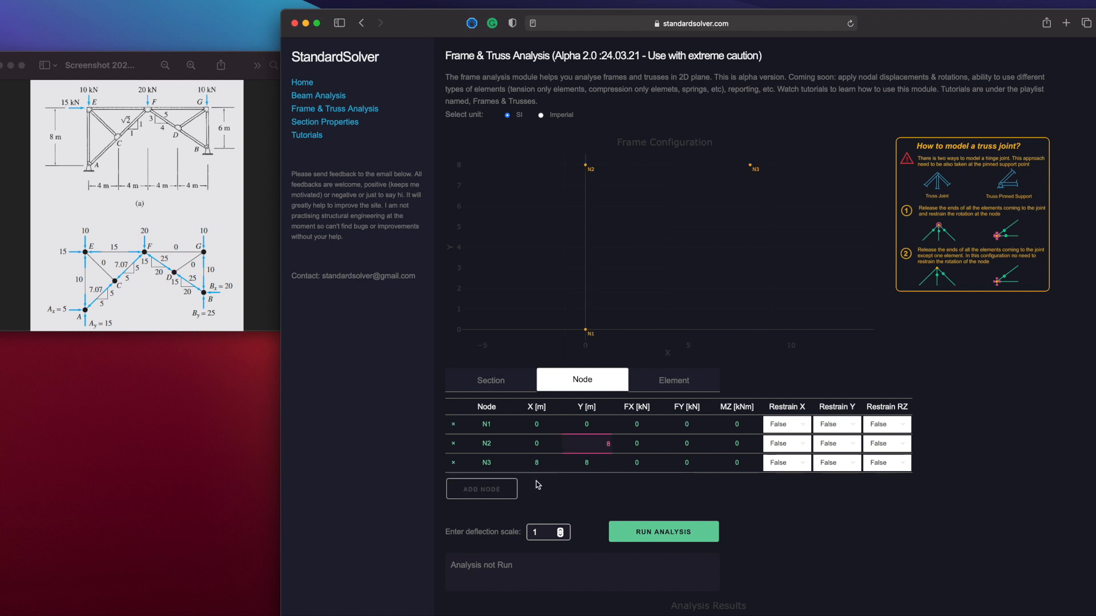
Add a fourth node at X 16 m, Y 8 m
{"action": "left_click", "coordinate": [510, 491]}
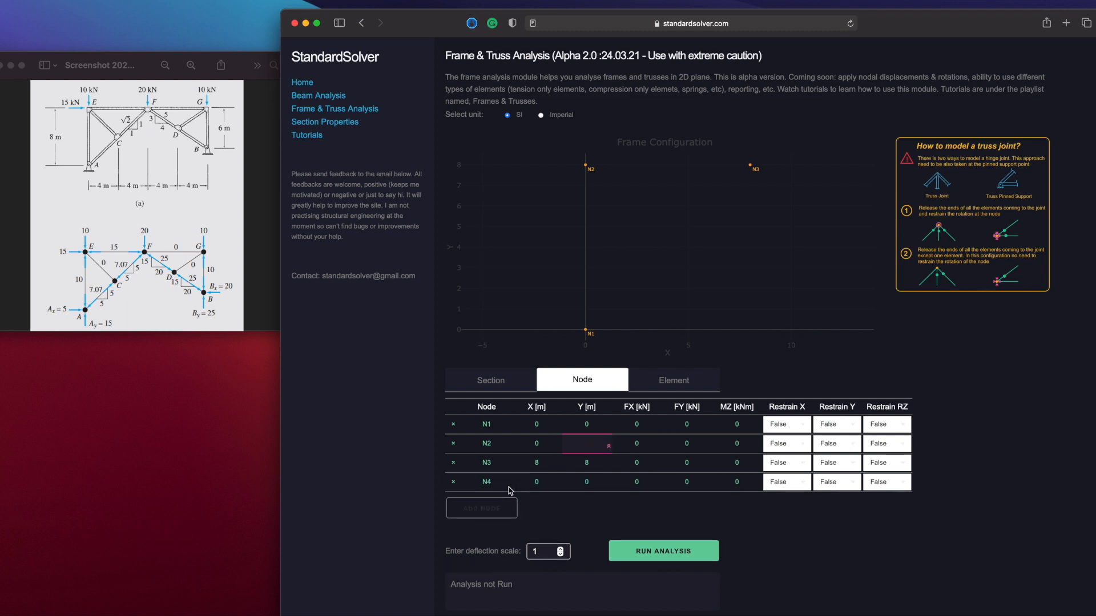
{"action": "left_click", "coordinate": [544, 485]}
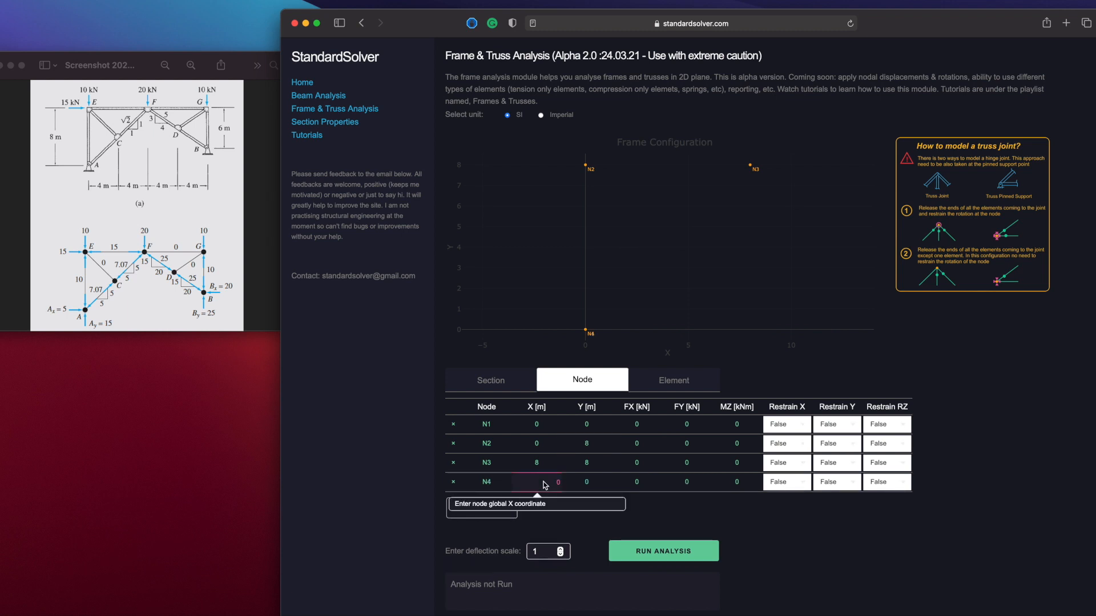
{"action": "type", "text": "16"}
{"action": "left_click", "coordinate": [588, 481]}
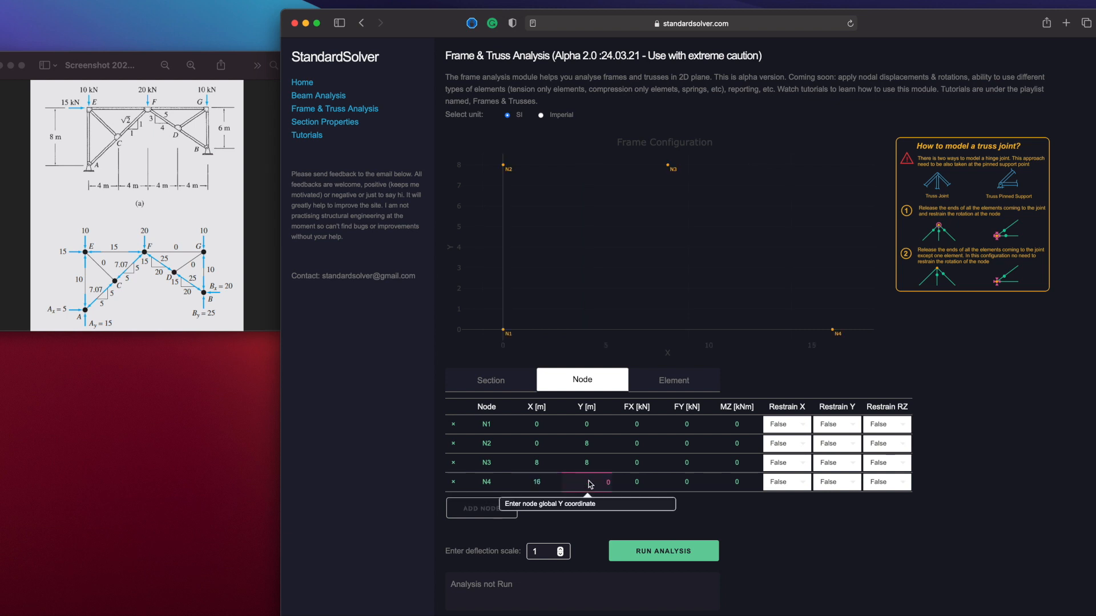
{"action": "type", "text": "8"}
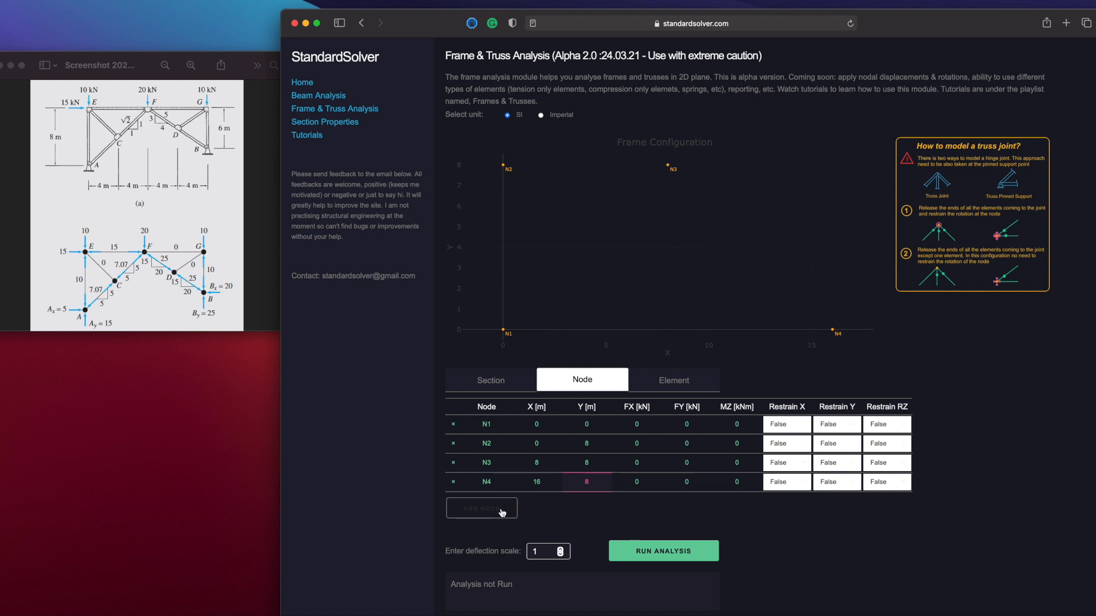
Add a fifth node at X 16 m, Y 2 m
{"action": "left_click", "coordinate": [507, 503]}
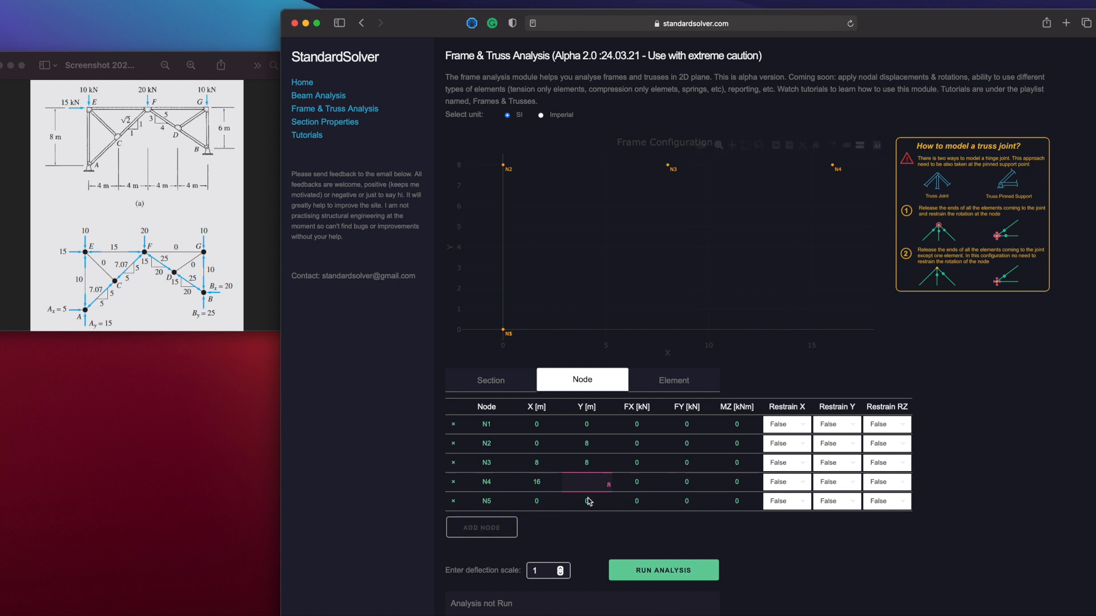
{"action": "left_click", "coordinate": [531, 503]}
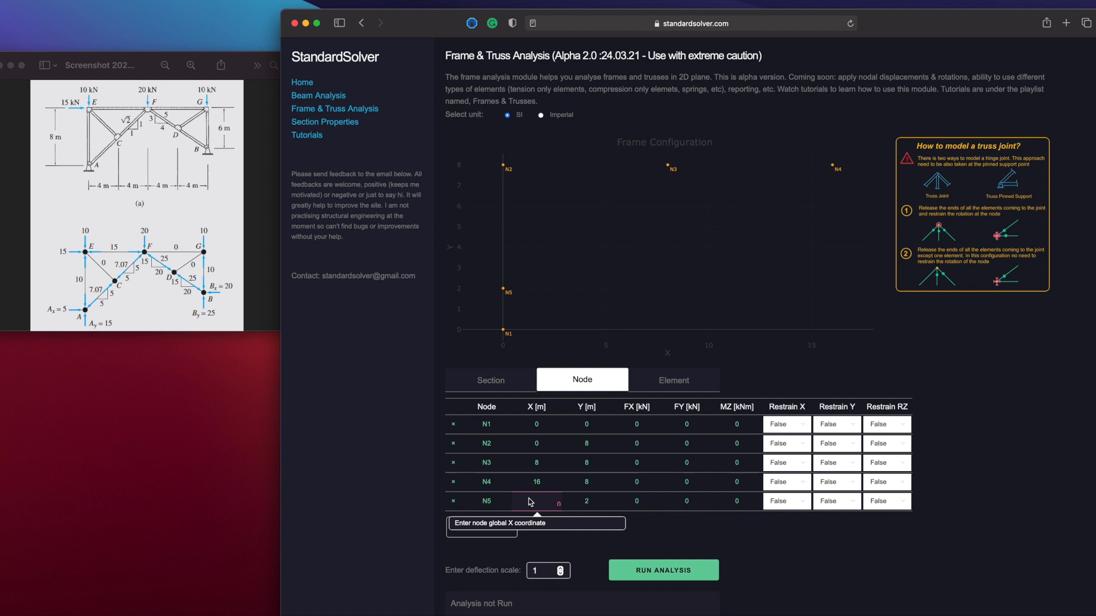
{"action": "type", "text": "16"}
{"action": "left_click", "coordinate": [563, 484]}
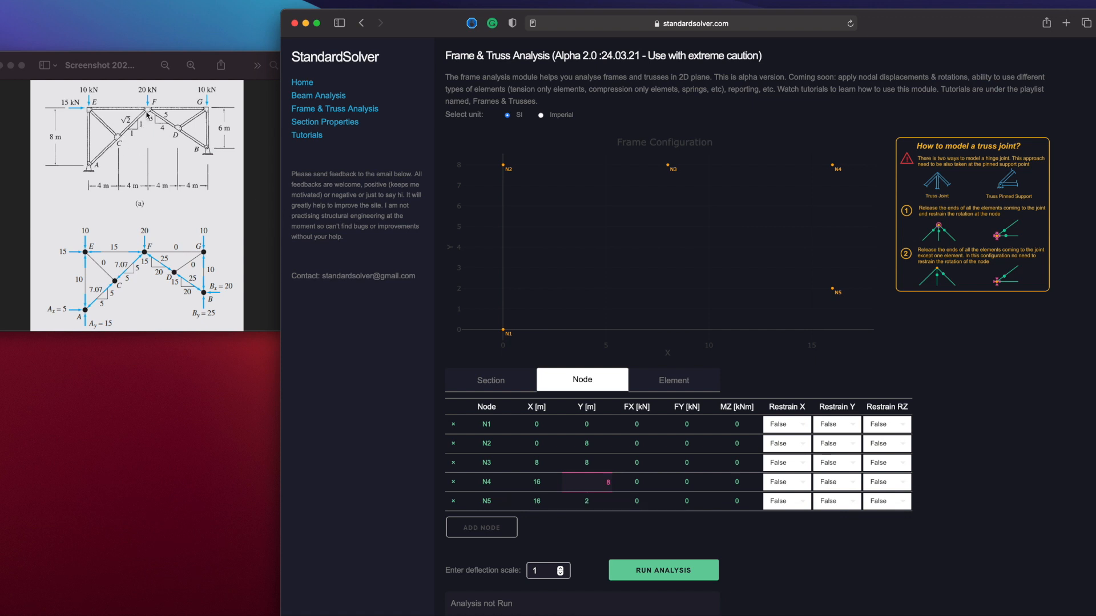
Add a sixth node at X 4 m, Y 4 m
{"action": "left_click", "coordinate": [497, 531]}
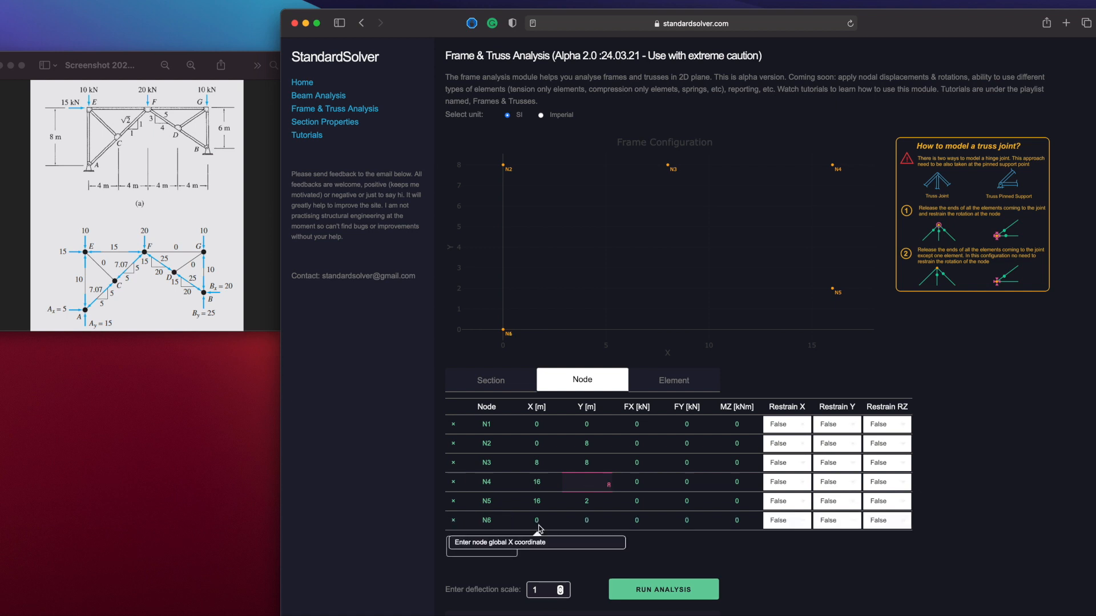
{"action": "left_click", "coordinate": [582, 523]}
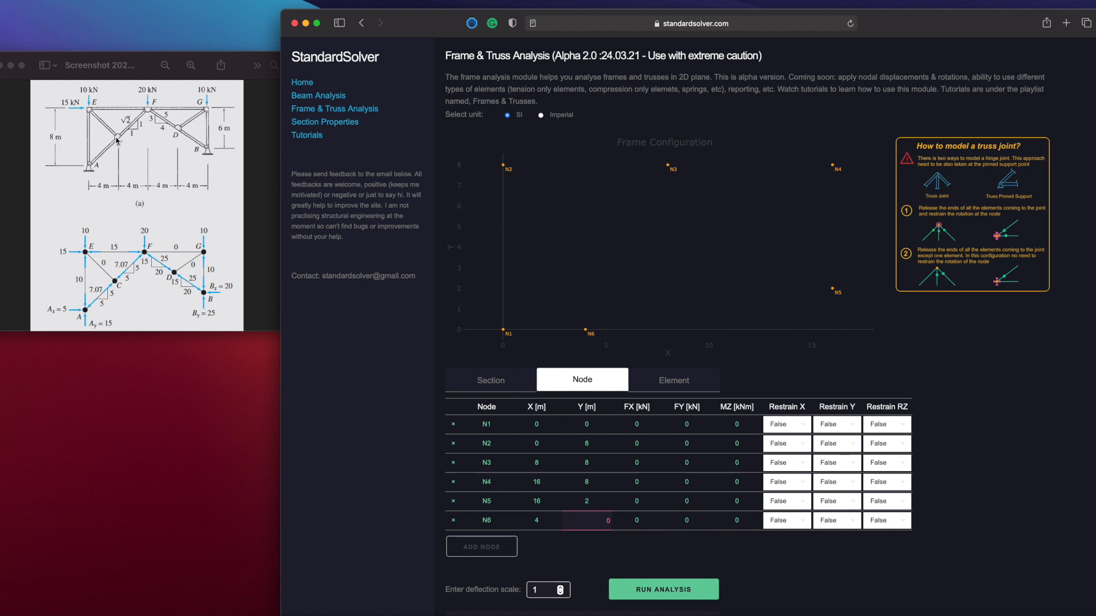
{"action": "left_click", "coordinate": [583, 521]}
{"action": "type", "text": "4"}
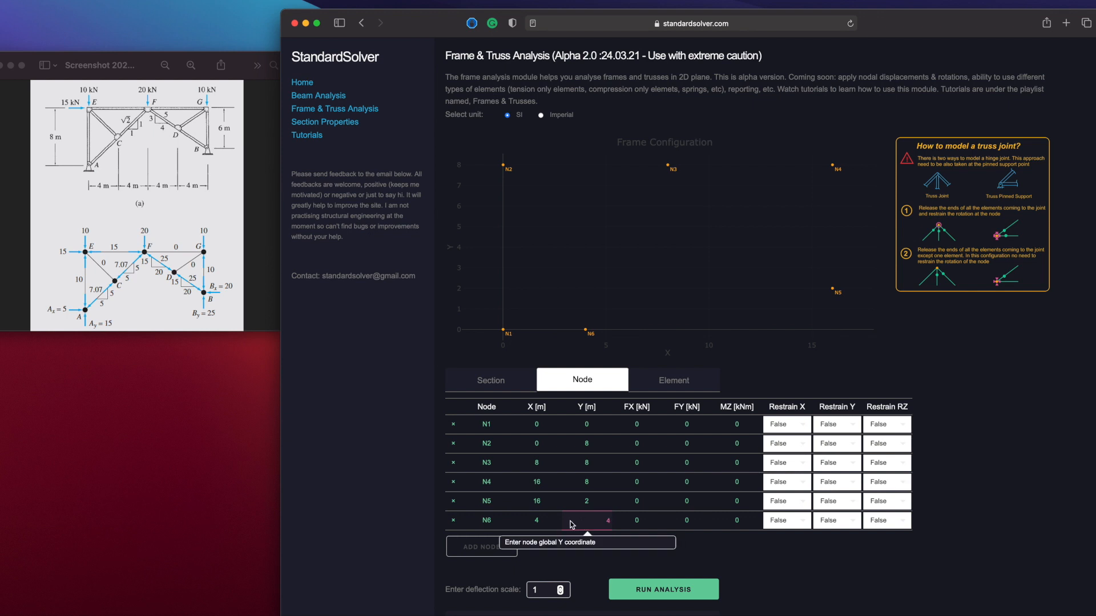
Add a seventh node at X 16 m, Y 5 m
{"action": "left_click", "coordinate": [492, 550]}
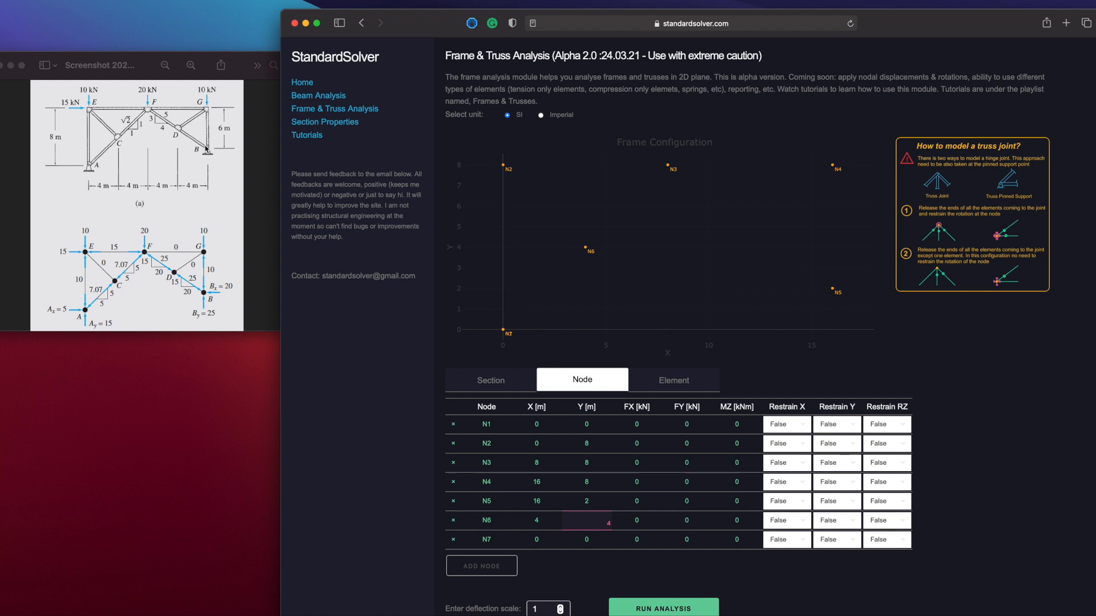
{"action": "left_click", "coordinate": [577, 538]}
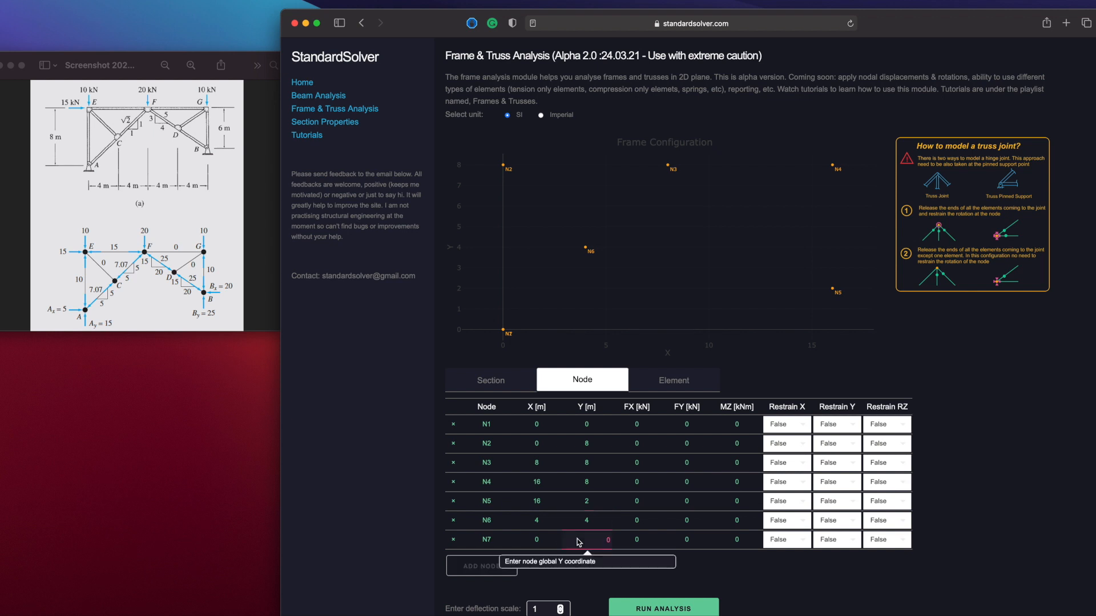
{"action": "type", "text": "5"}
{"action": "left_click", "coordinate": [545, 543]}
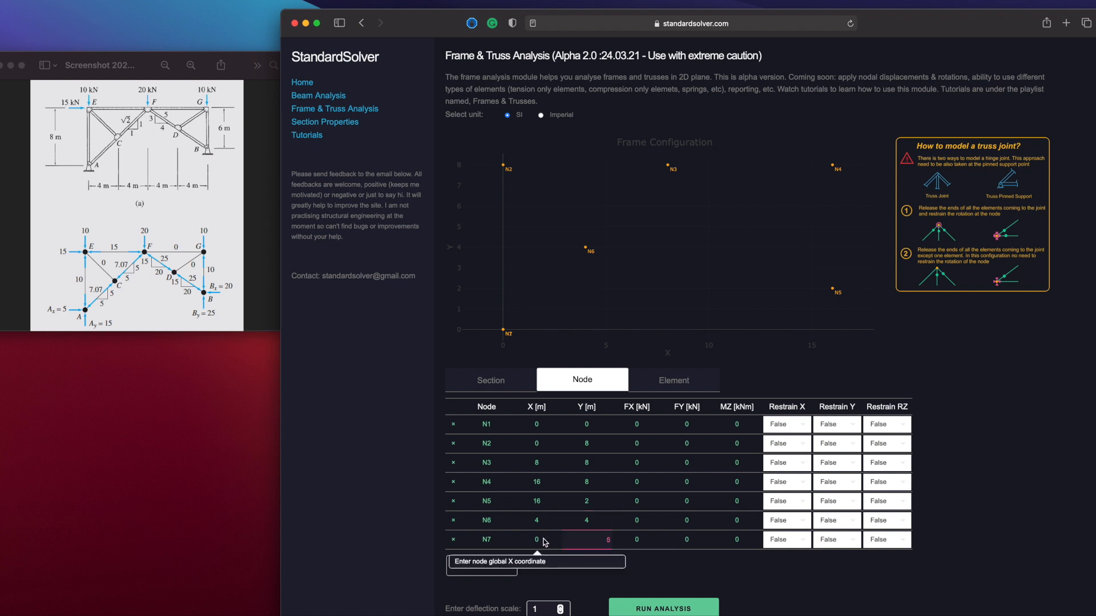
{"action": "type", "text": "16"}
{"action": "left_click", "coordinate": [570, 521]}
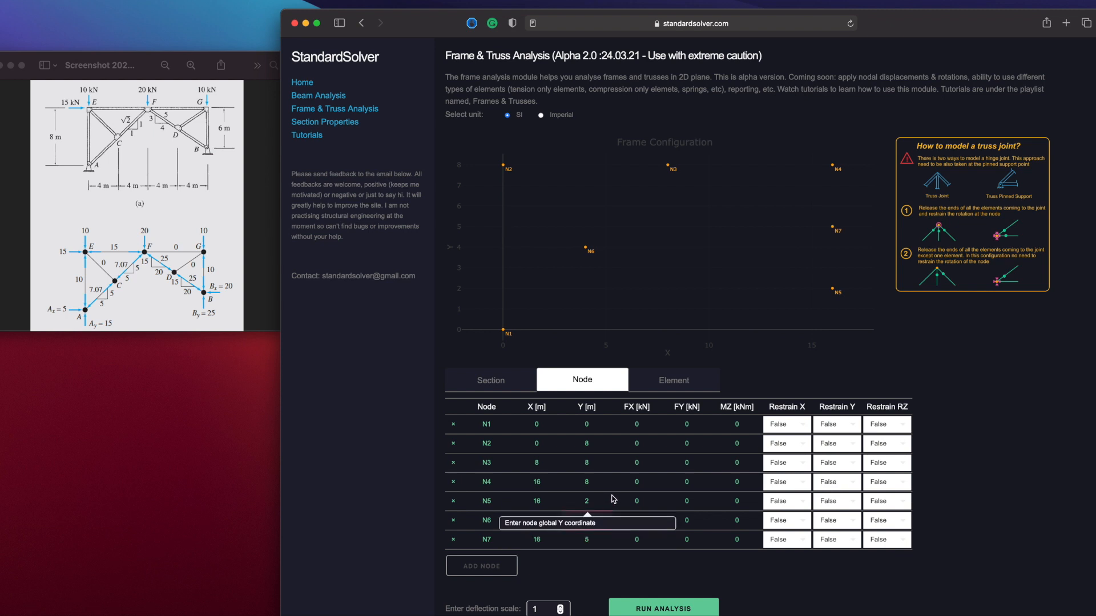
Add the first element with start node N1 and end node N2
{"action": "left_click", "coordinate": [666, 381]}
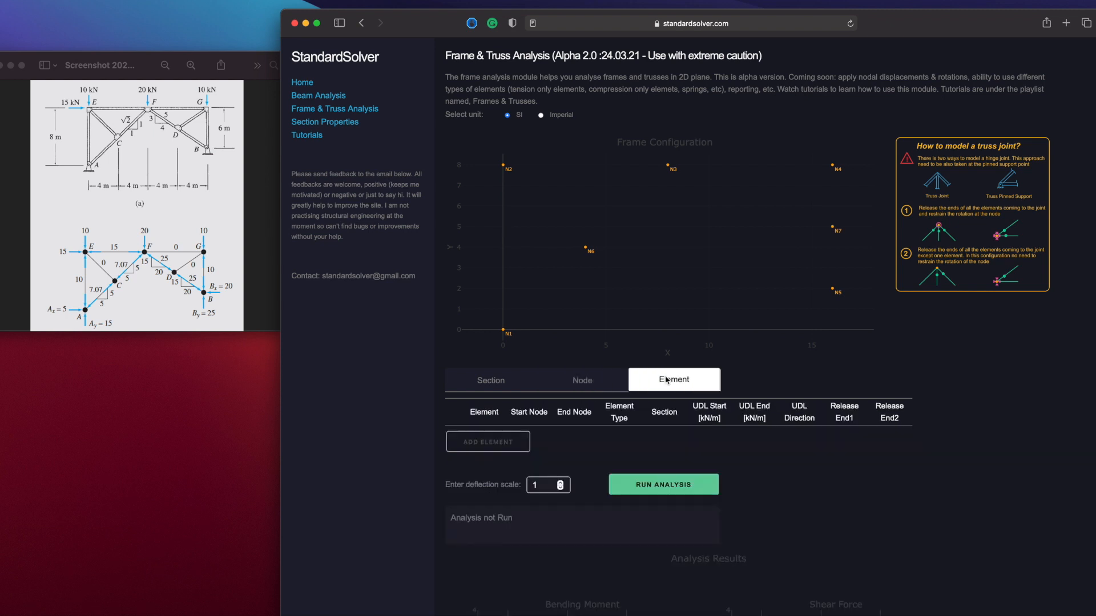
{"action": "left_click", "coordinate": [502, 440]}
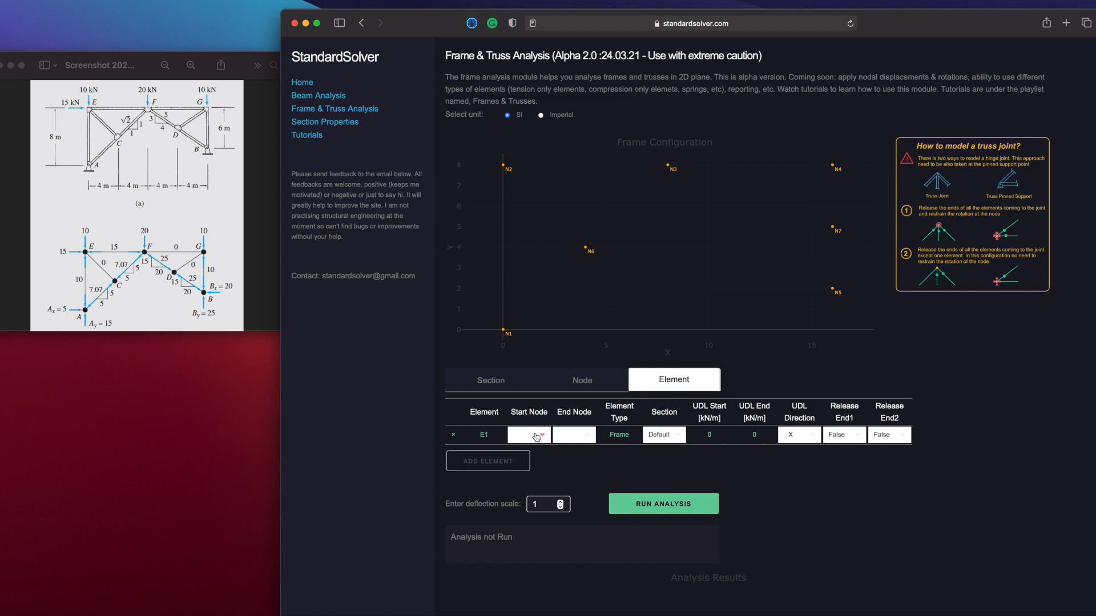
{"action": "left_click", "coordinate": [540, 437]}
{"action": "left_click", "coordinate": [540, 459]}
{"action": "left_click", "coordinate": [588, 436]}
{"action": "left_click", "coordinate": [575, 469]}
Add a second element with start node N2 and end node N3
{"action": "left_click", "coordinate": [510, 462]}
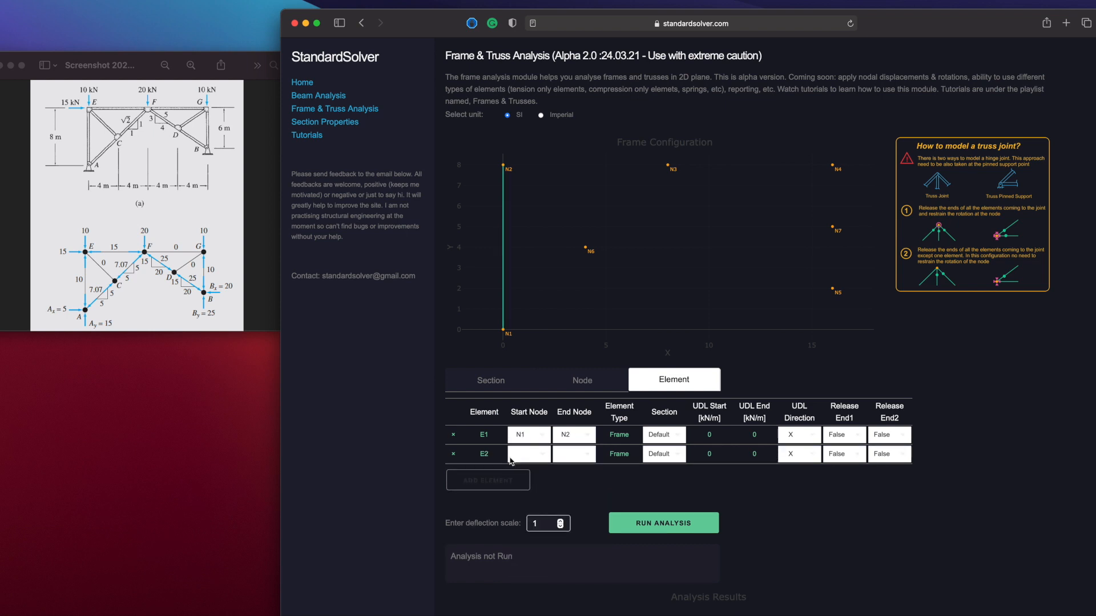
{"action": "left_click", "coordinate": [545, 455]}
{"action": "left_click", "coordinate": [542, 490]}
{"action": "left_click", "coordinate": [583, 456]}
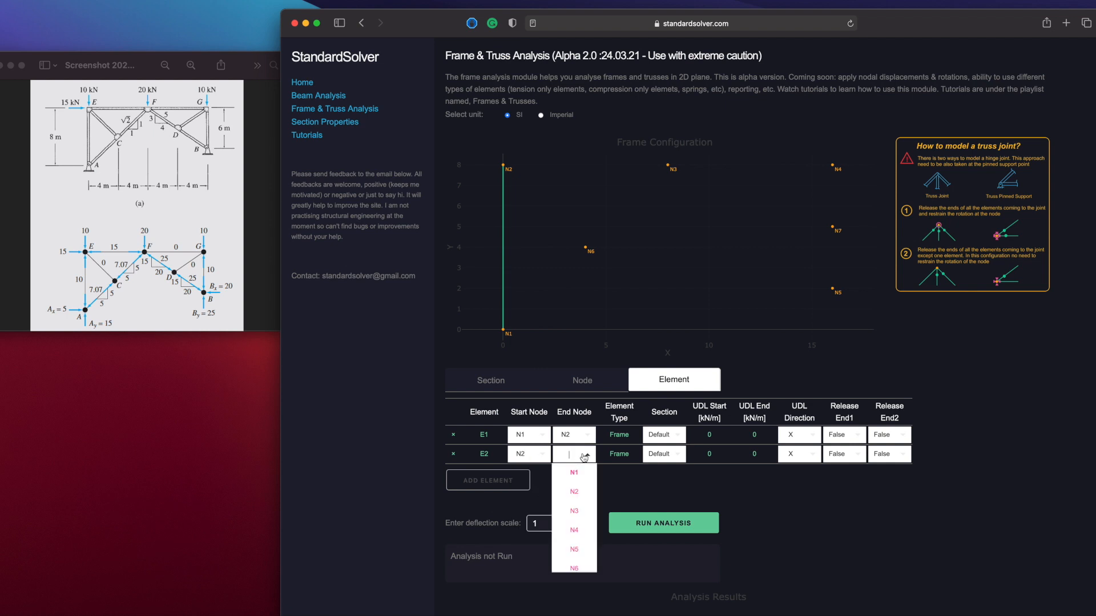
{"action": "left_click", "coordinate": [578, 510]}
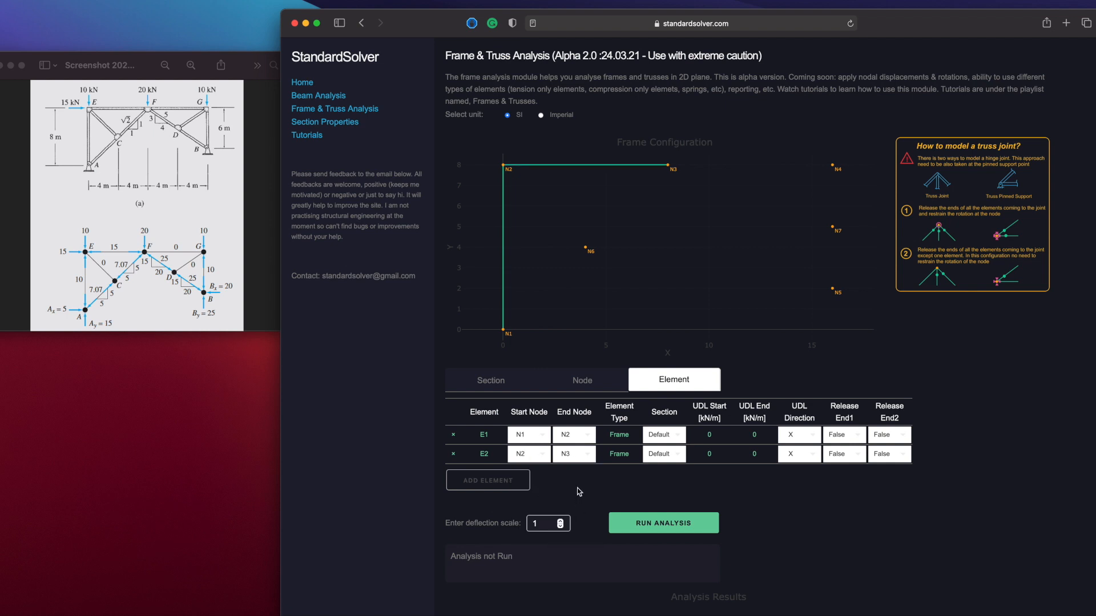
Add a third element with start node N3 and end node N4
{"action": "scroll", "coordinate": [577, 488], "scroll_direction": "down", "scroll_amount": 2}
{"action": "left_click", "coordinate": [485, 432]}
{"action": "left_click", "coordinate": [546, 424]}
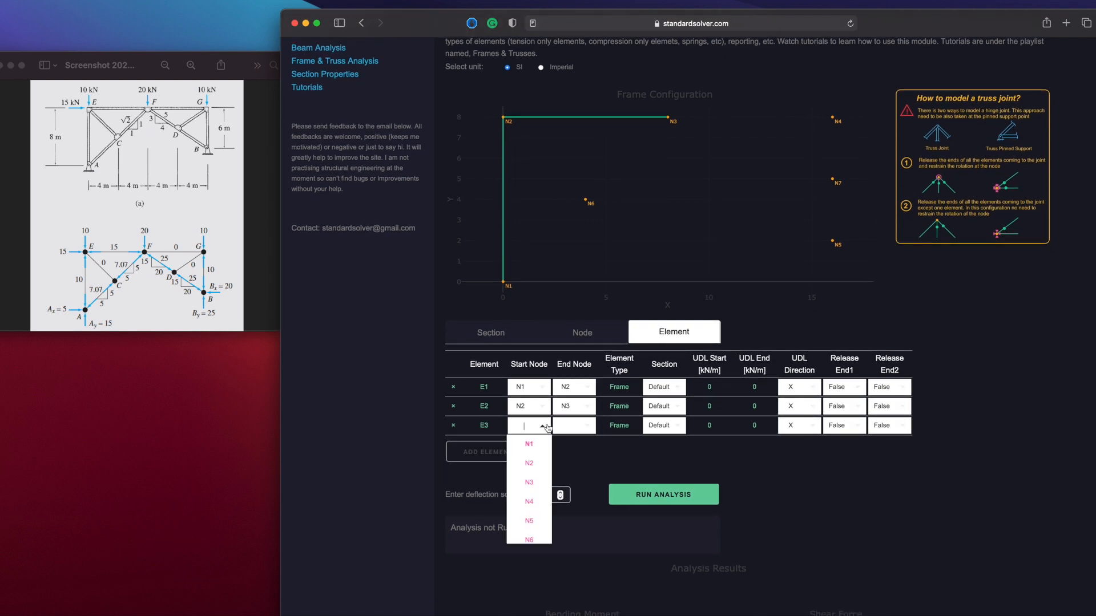
{"action": "left_click", "coordinate": [538, 481]}
{"action": "left_click", "coordinate": [586, 426]}
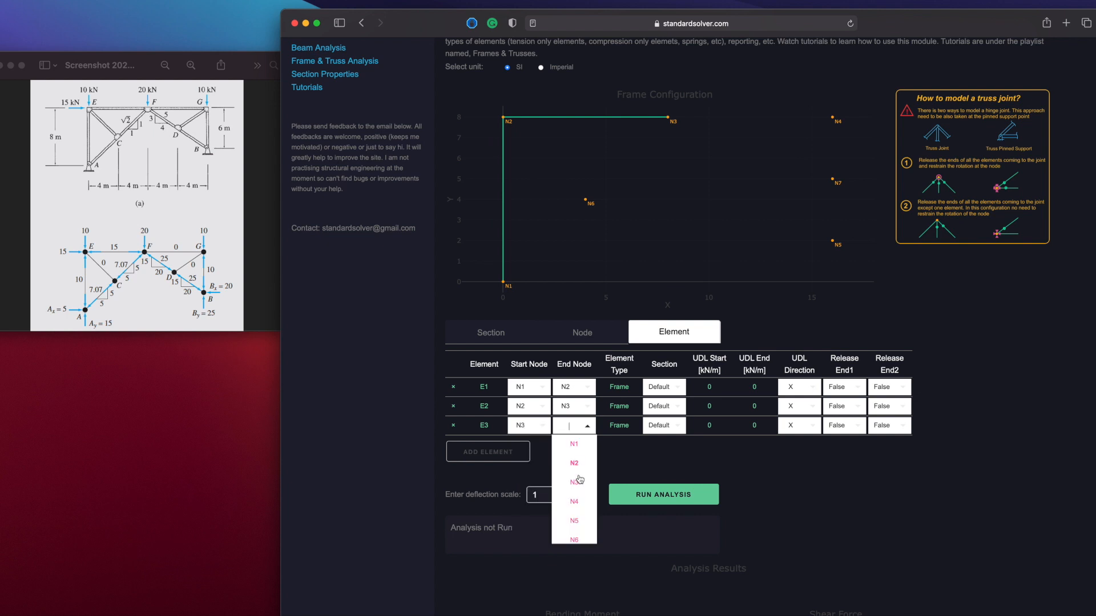
{"action": "left_click", "coordinate": [577, 499]}
Add a fourth element with start node N4 and end node N5
{"action": "left_click", "coordinate": [519, 459]}
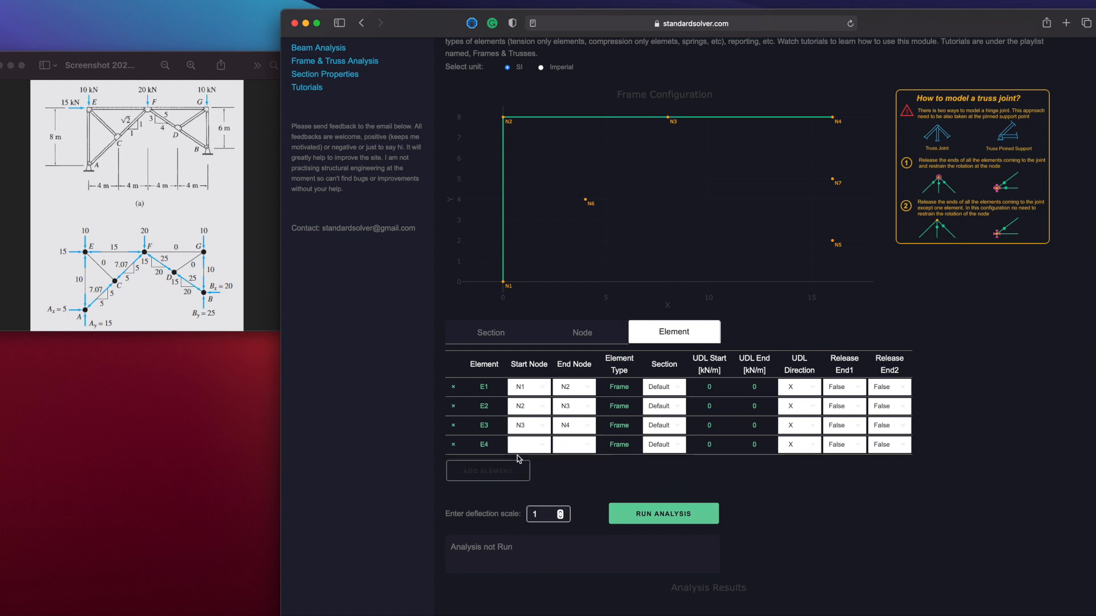
{"action": "left_click", "coordinate": [543, 446]}
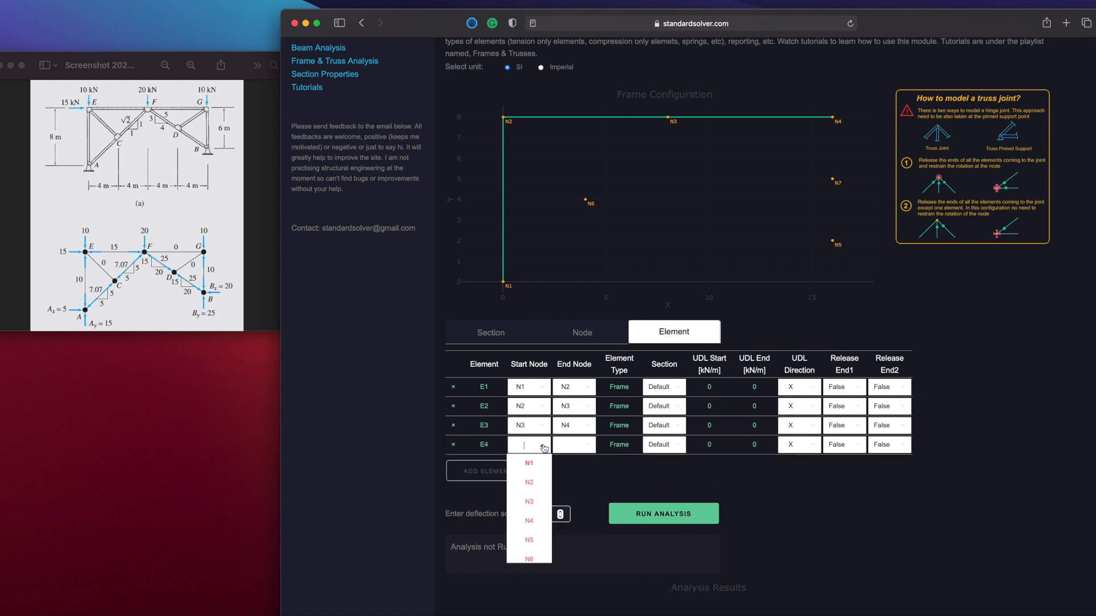
{"action": "left_click", "coordinate": [529, 520]}
{"action": "left_click", "coordinate": [588, 445]}
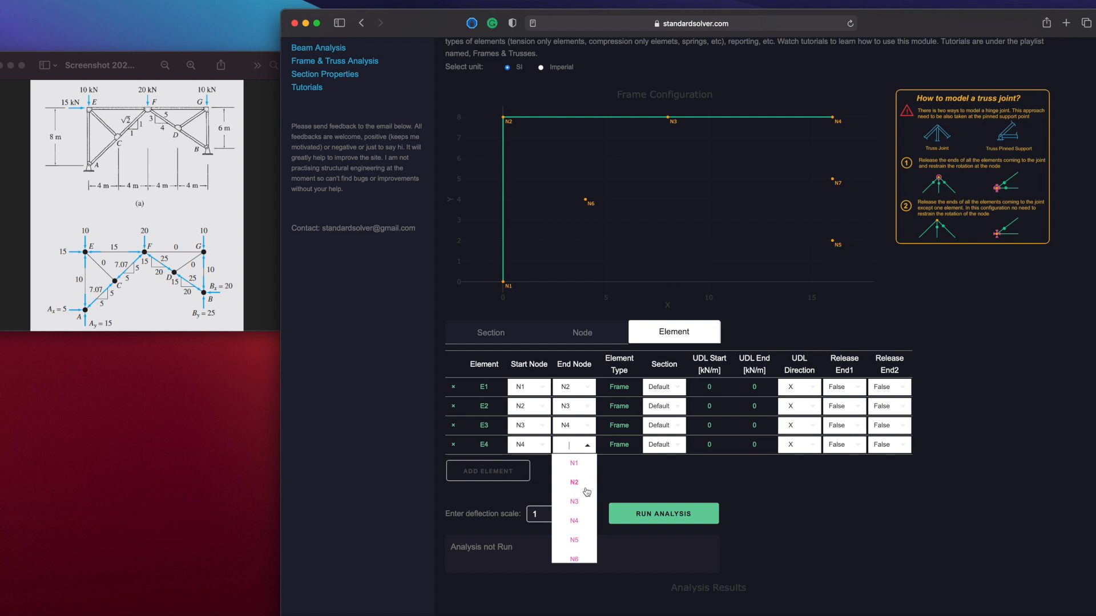
{"action": "left_click", "coordinate": [575, 539]}
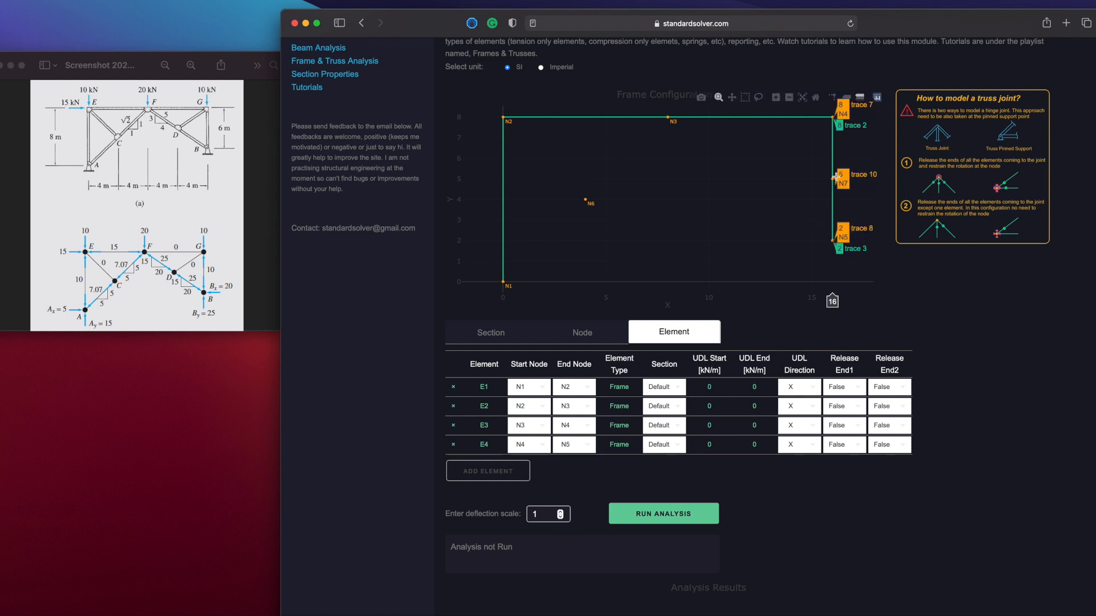
Set the X coordinate of node N7 to 12 m
{"action": "left_click", "coordinate": [502, 335]}
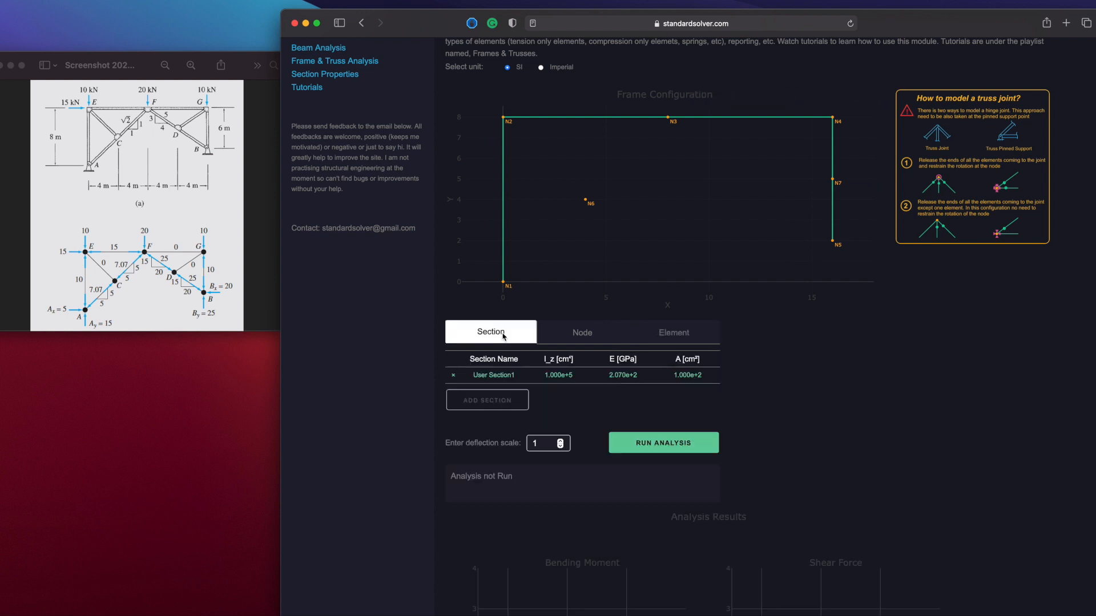
{"action": "left_click", "coordinate": [581, 333]}
{"action": "left_click", "coordinate": [543, 495]}
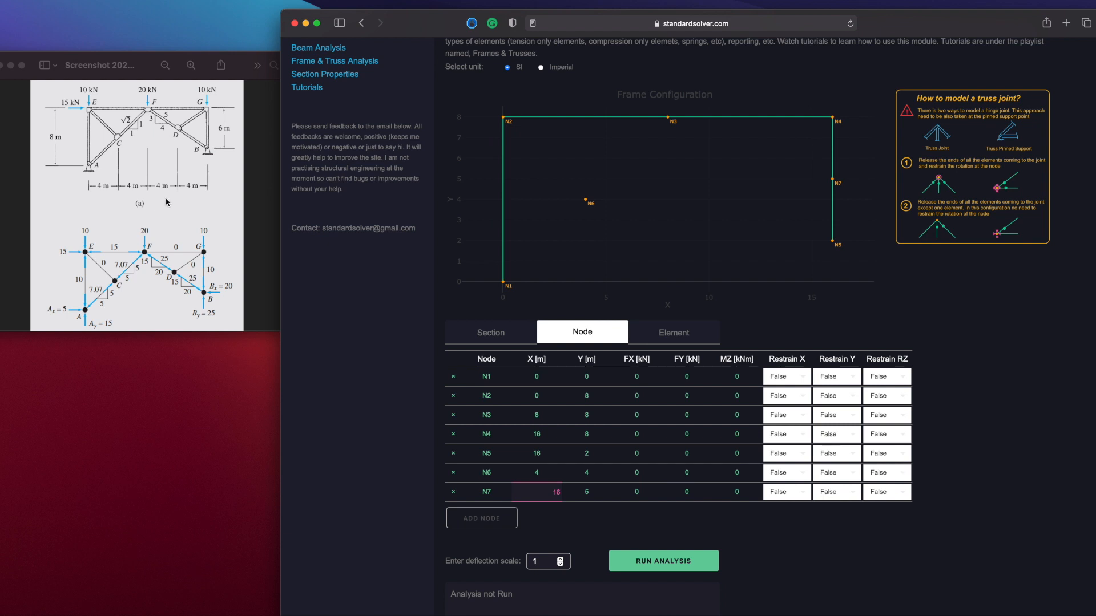
{"action": "type", "text": "12"}
{"action": "left_click", "coordinate": [588, 492]}
Add a fifth element with start node N1 and end node N6
{"action": "left_click", "coordinate": [665, 338]}
{"action": "left_click", "coordinate": [511, 461]}
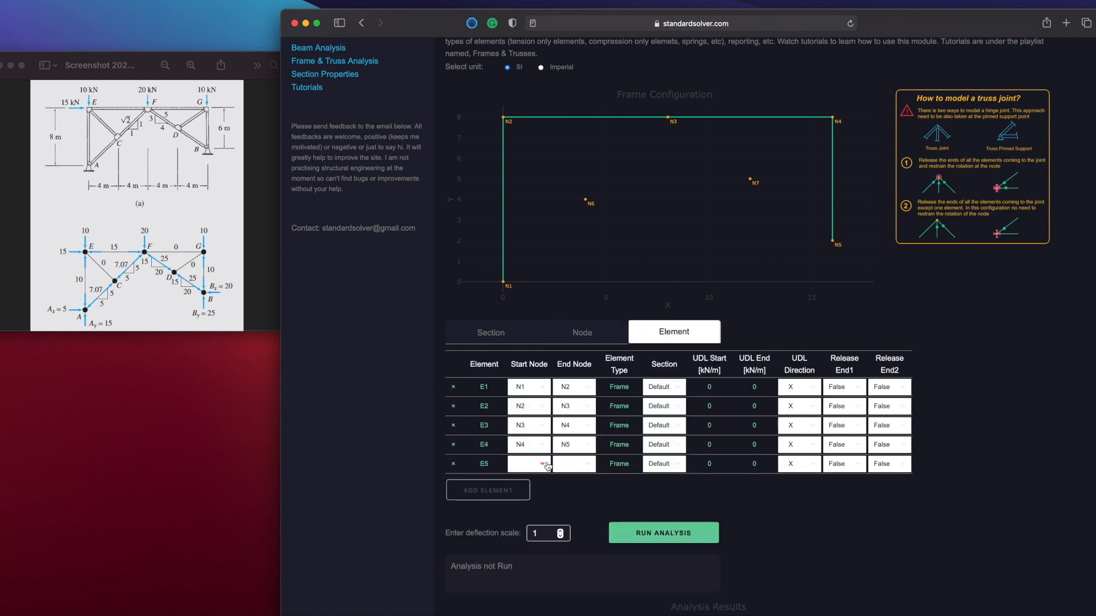
{"action": "left_click", "coordinate": [544, 465]}
{"action": "left_click", "coordinate": [539, 483]}
{"action": "left_click", "coordinate": [586, 467]}
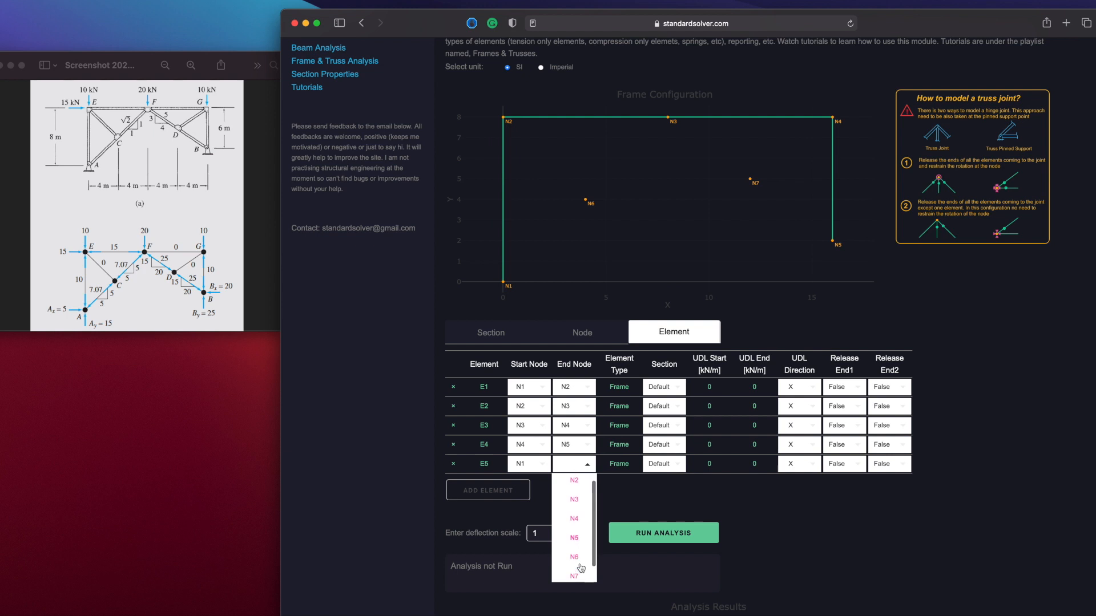
{"action": "left_click", "coordinate": [576, 575]}
Add a sixth element with start node N6 and end node N2
{"action": "left_click", "coordinate": [516, 494]}
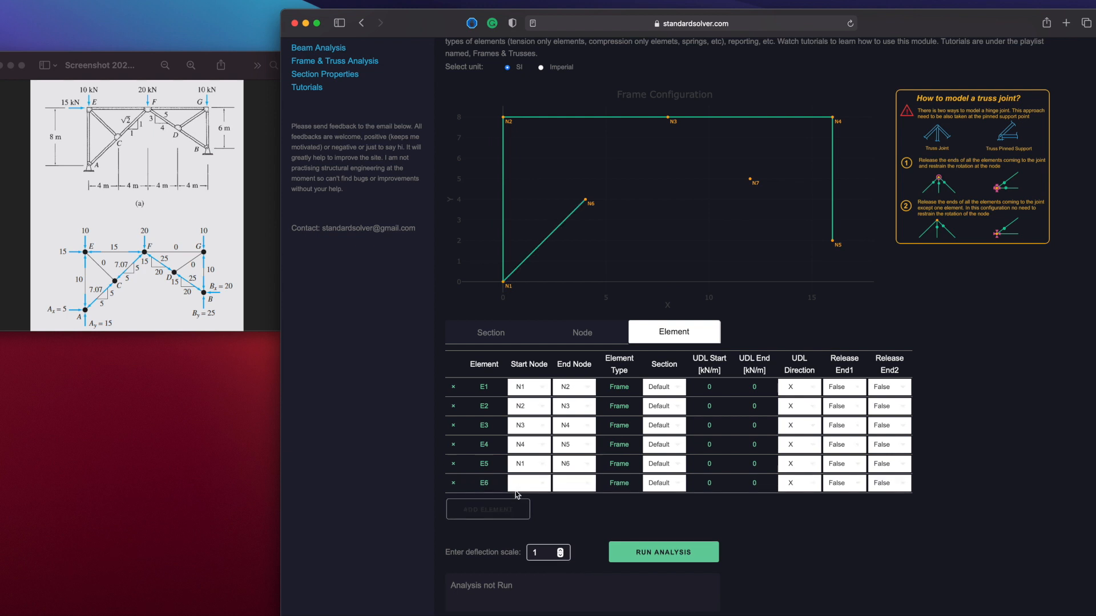
{"action": "left_click", "coordinate": [543, 486]}
{"action": "scroll", "coordinate": [534, 571], "scroll_direction": "down", "scroll_amount": 2}
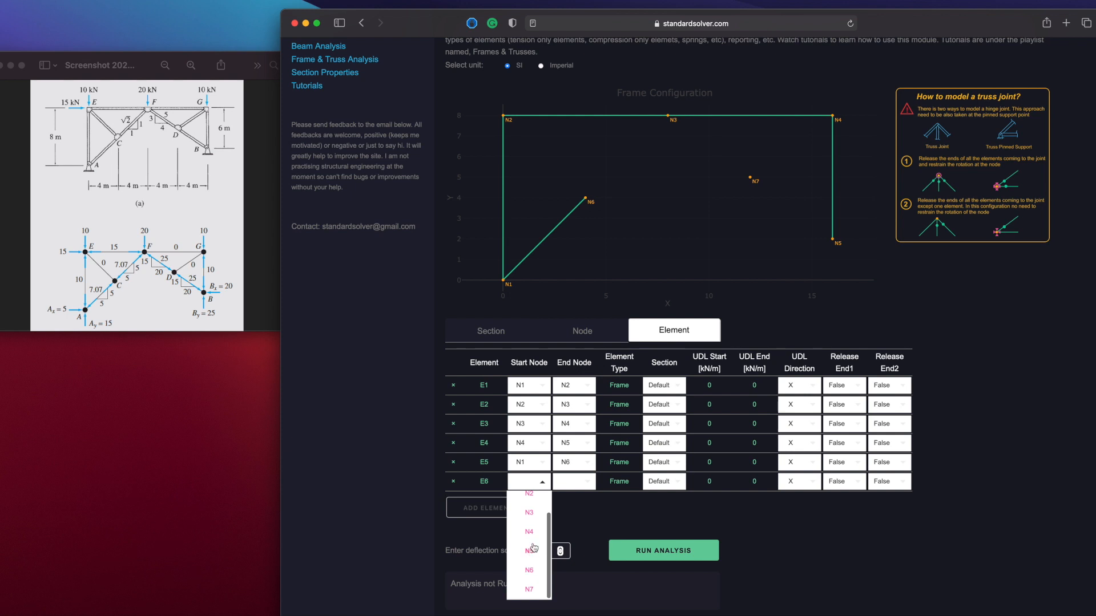
{"action": "left_click", "coordinate": [529, 570]}
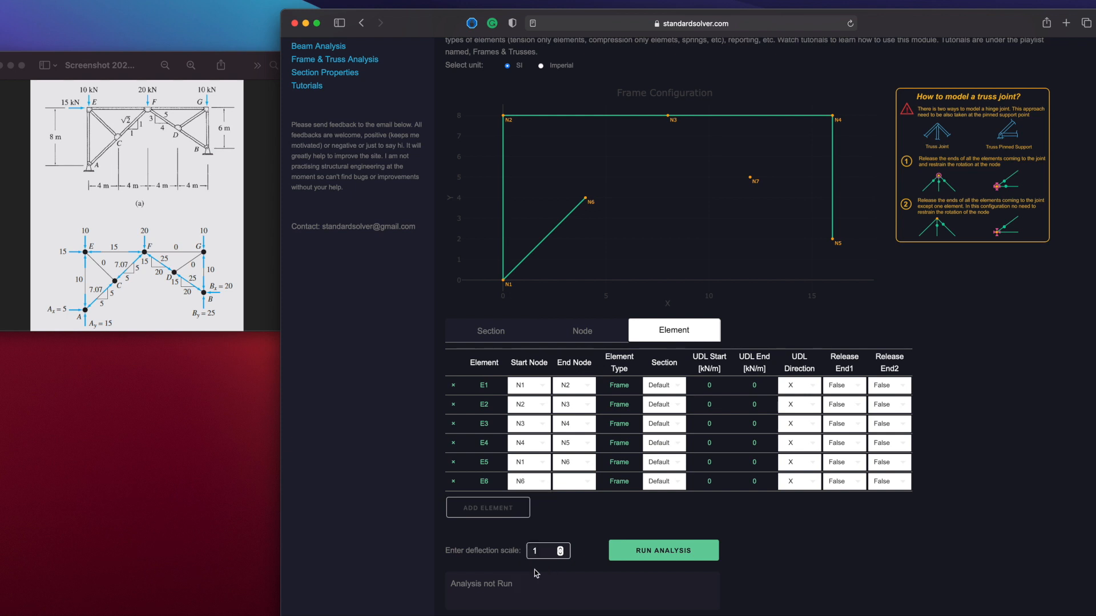
{"action": "left_click", "coordinate": [585, 487]}
{"action": "left_click", "coordinate": [578, 520]}
Add a seventh element with start node N6 and end node N3
{"action": "left_click", "coordinate": [520, 513]}
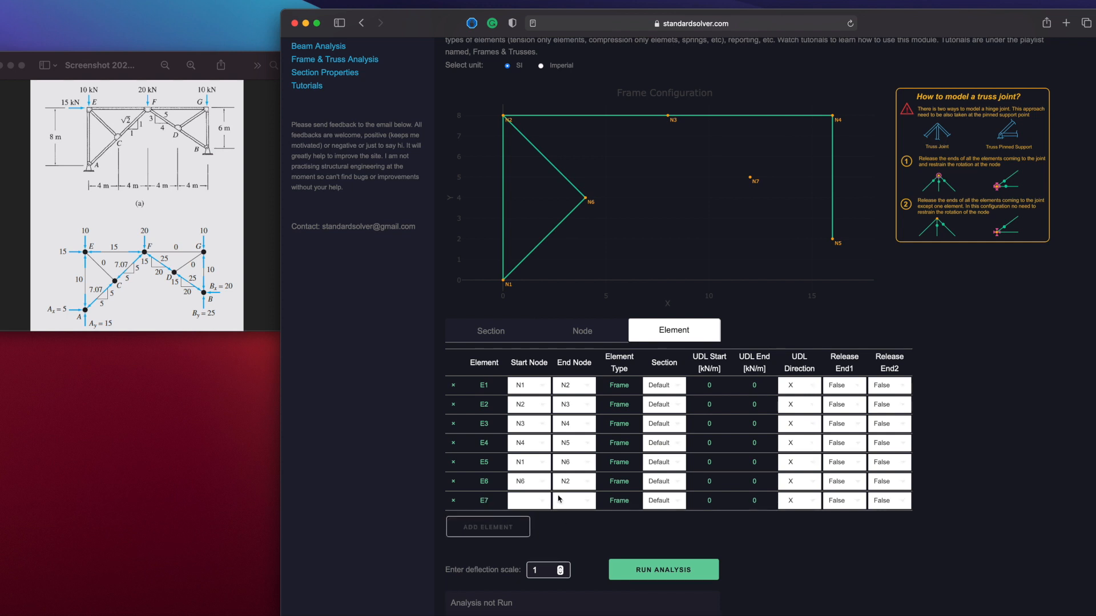
{"action": "scroll", "coordinate": [569, 480], "scroll_direction": "down", "scroll_amount": 2}
{"action": "left_click", "coordinate": [545, 447]}
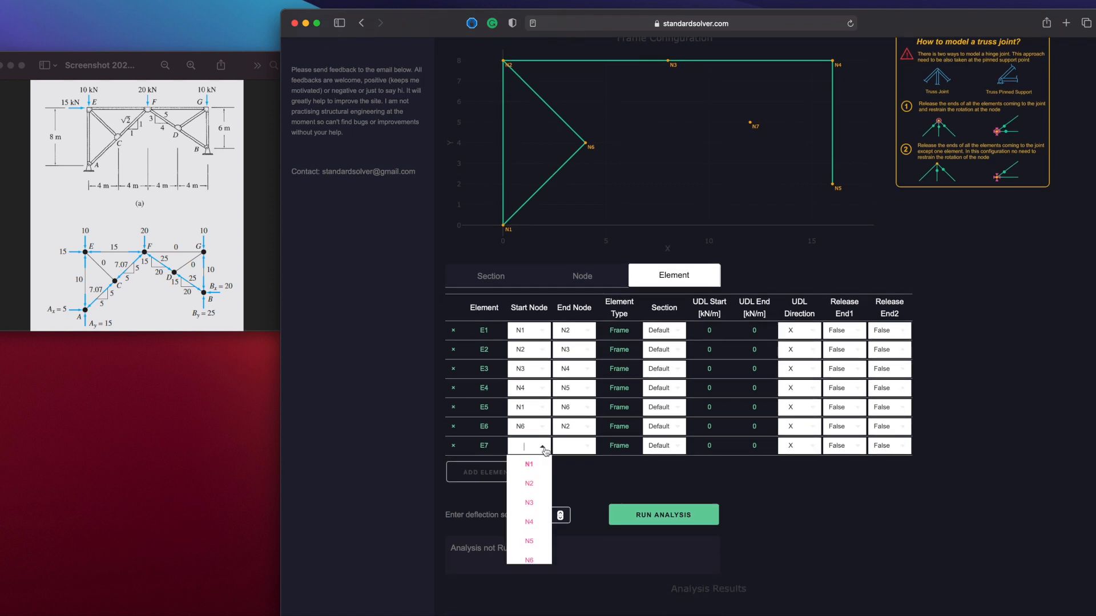
{"action": "scroll", "coordinate": [528, 533], "scroll_direction": "down", "scroll_amount": 1}
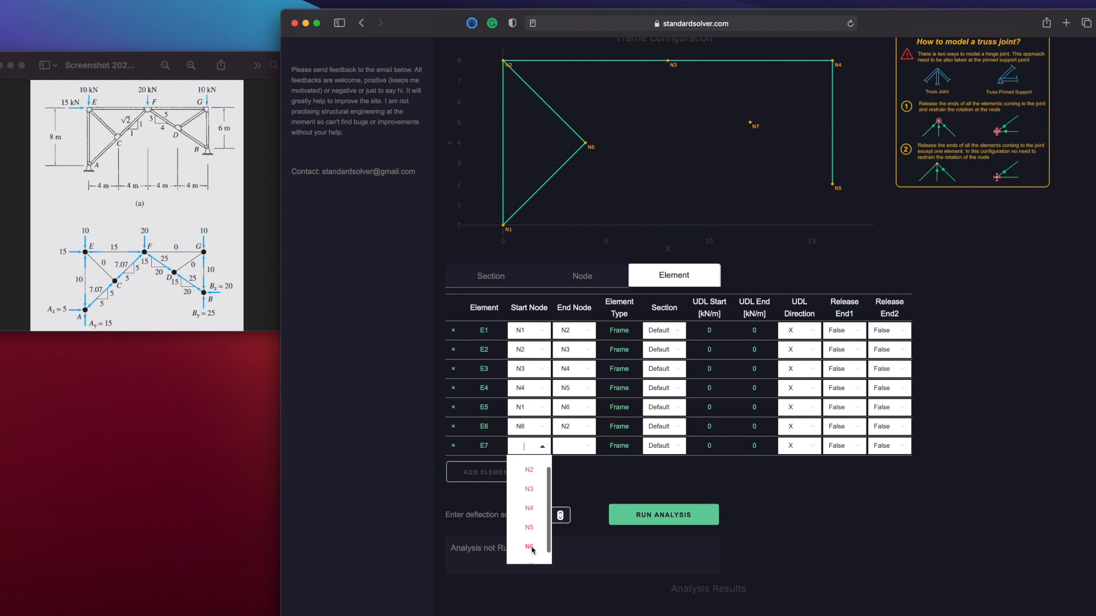
{"action": "left_click", "coordinate": [531, 551]}
{"action": "left_click", "coordinate": [576, 446]}
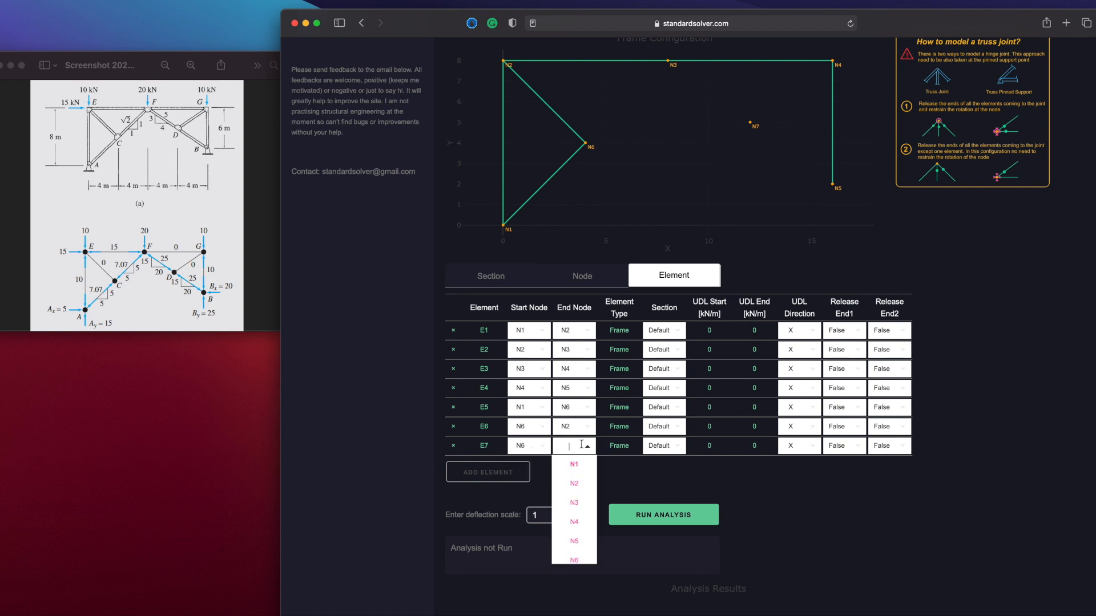
{"action": "left_click", "coordinate": [575, 502]}
Add an eighth element with start node N3 and end node N7
{"action": "left_click", "coordinate": [517, 478]}
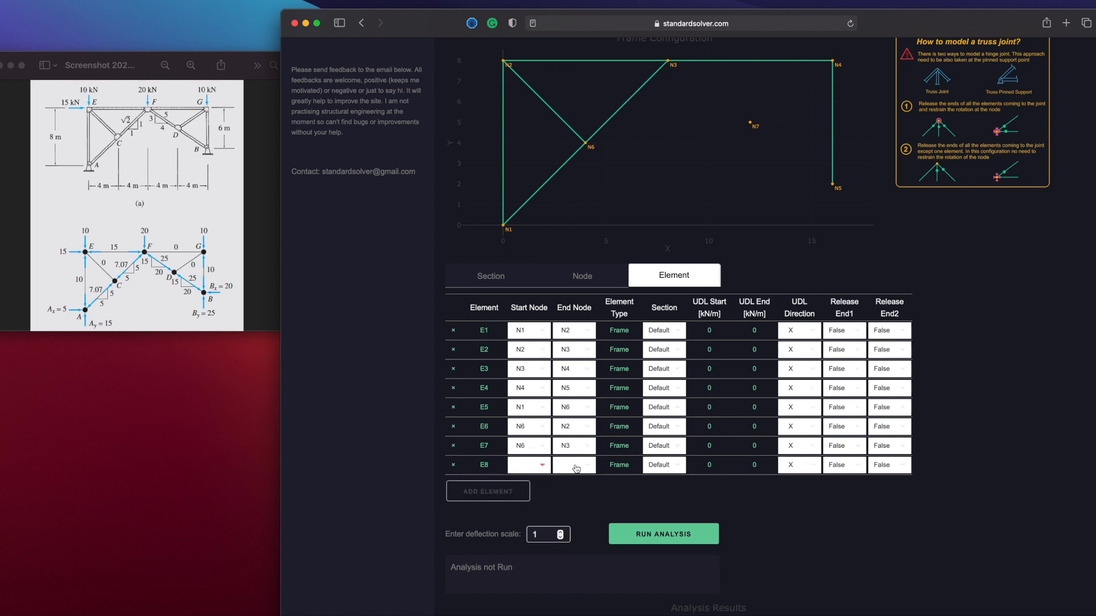
{"action": "left_click", "coordinate": [536, 465]}
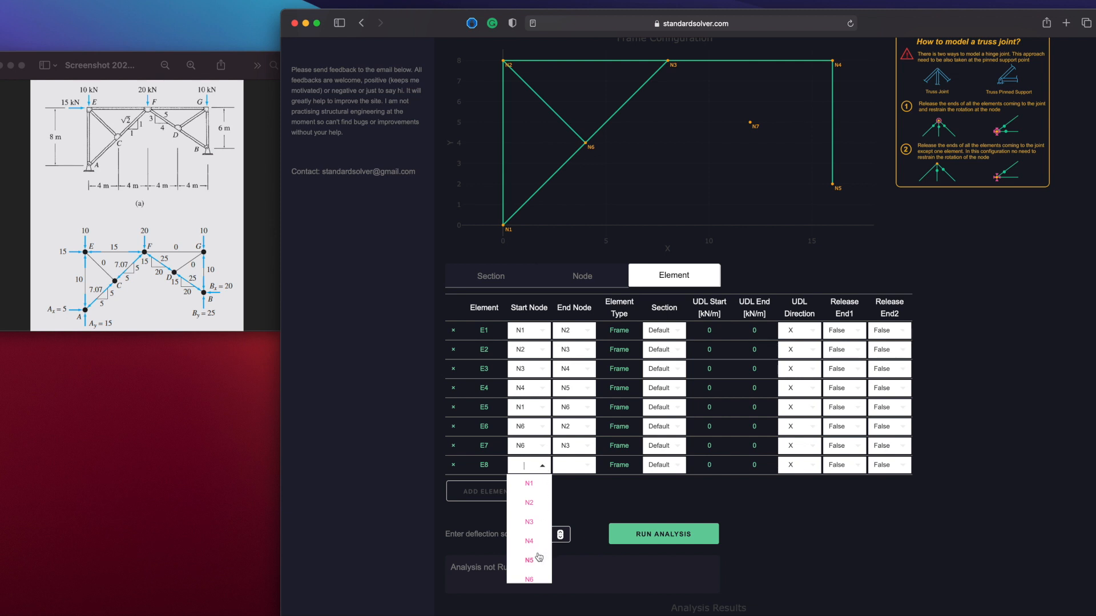
{"action": "left_click", "coordinate": [529, 522]}
{"action": "left_click", "coordinate": [575, 465]}
{"action": "scroll", "coordinate": [575, 548], "scroll_direction": "down", "scroll_amount": 2}
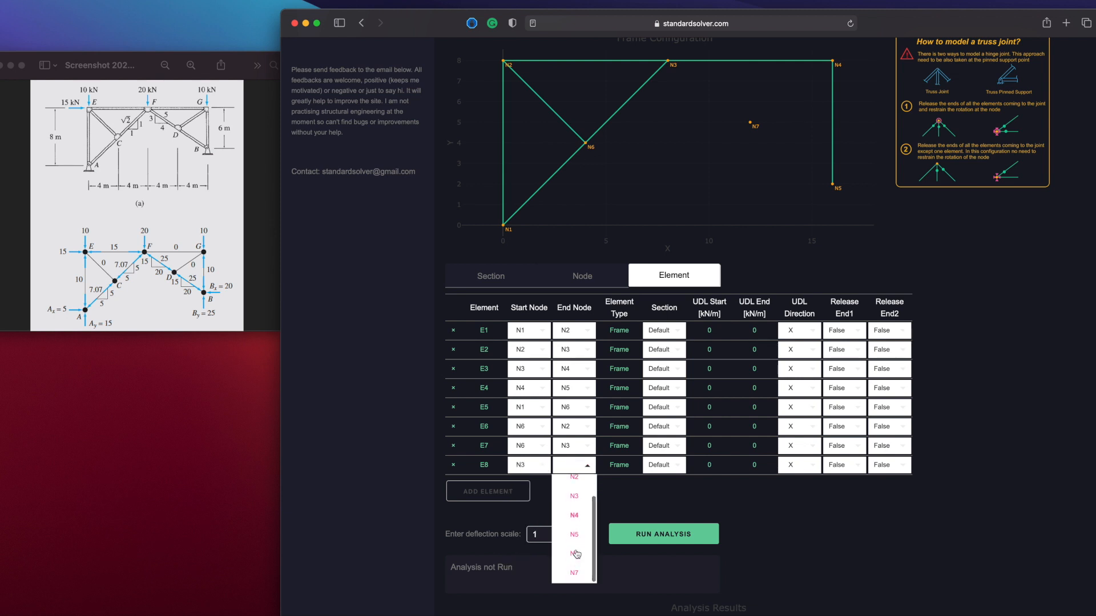
{"action": "left_click", "coordinate": [575, 562]}
Add a ninth element with start node N7 and end node N5
{"action": "left_click", "coordinate": [516, 498]}
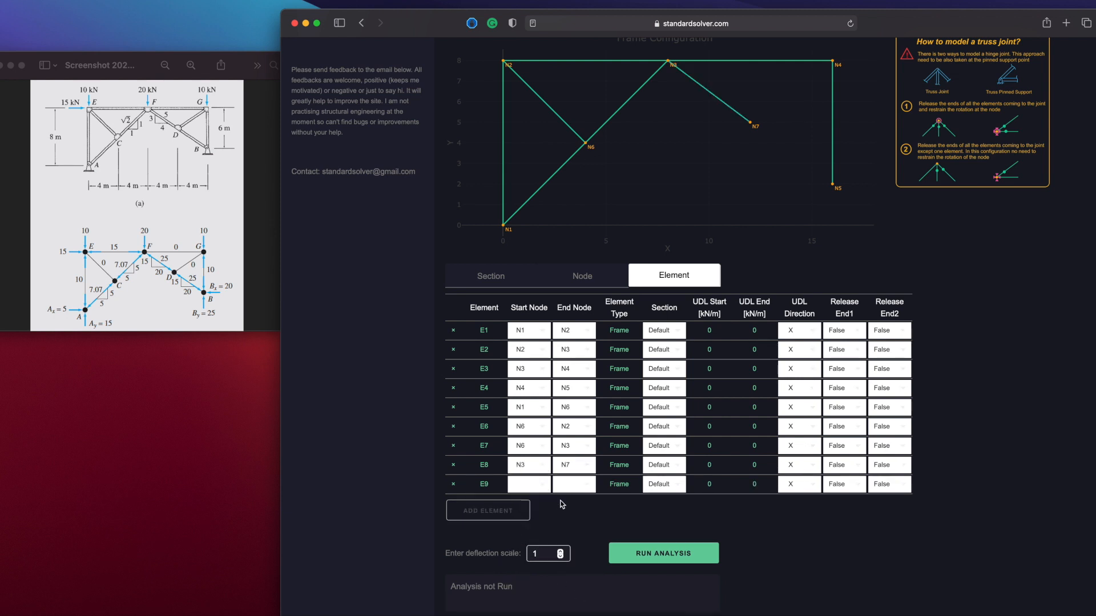
{"action": "left_click", "coordinate": [537, 485]}
{"action": "scroll", "coordinate": [544, 543], "scroll_direction": "down", "scroll_amount": 2}
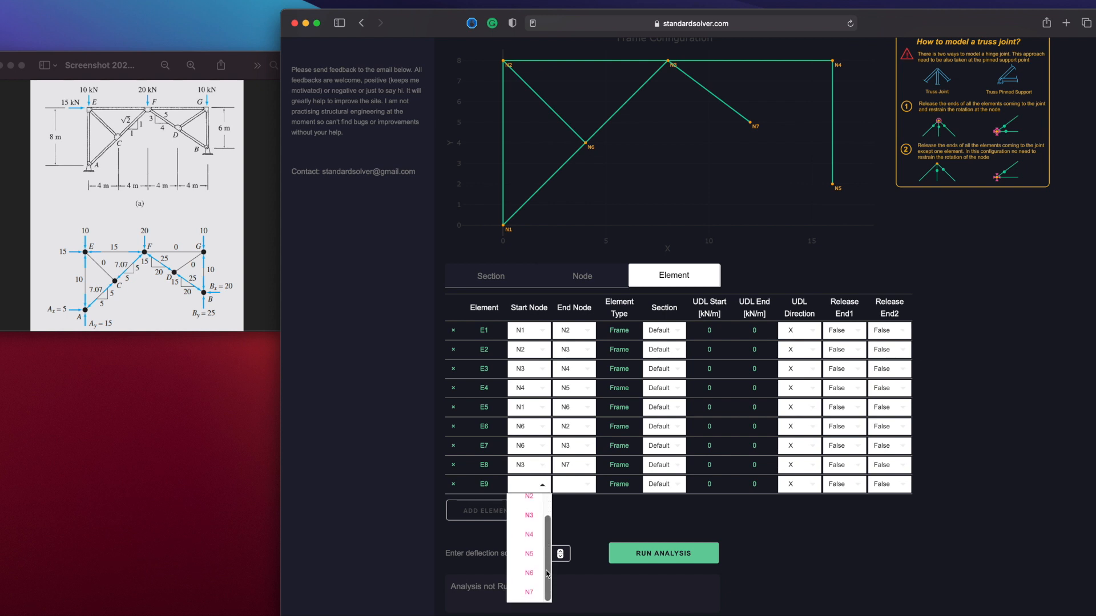
{"action": "left_click", "coordinate": [531, 593]}
{"action": "left_click", "coordinate": [576, 484]}
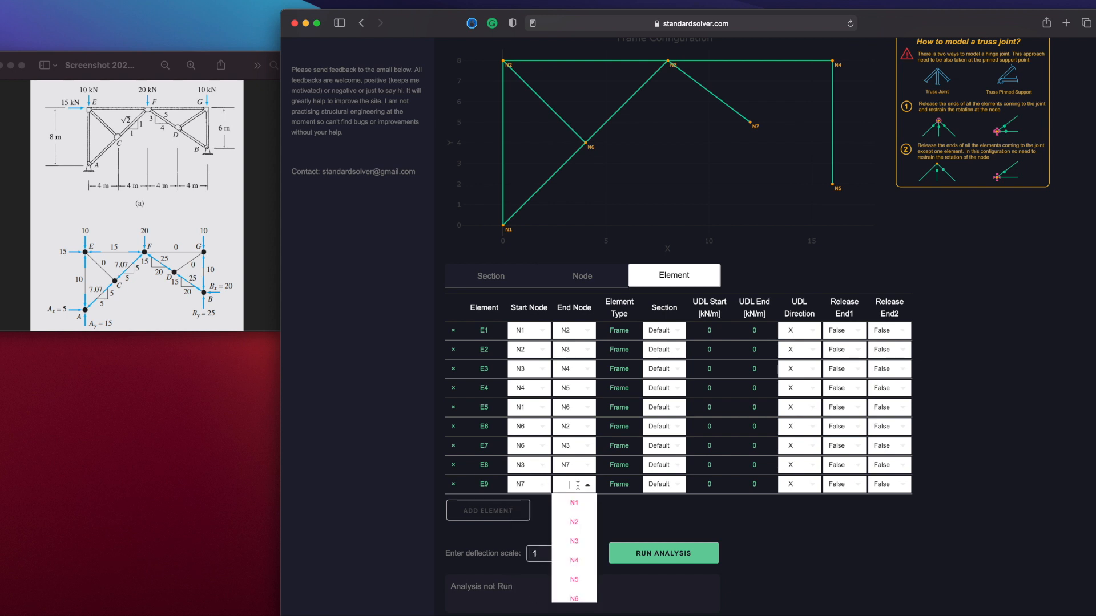
{"action": "left_click", "coordinate": [575, 580]}
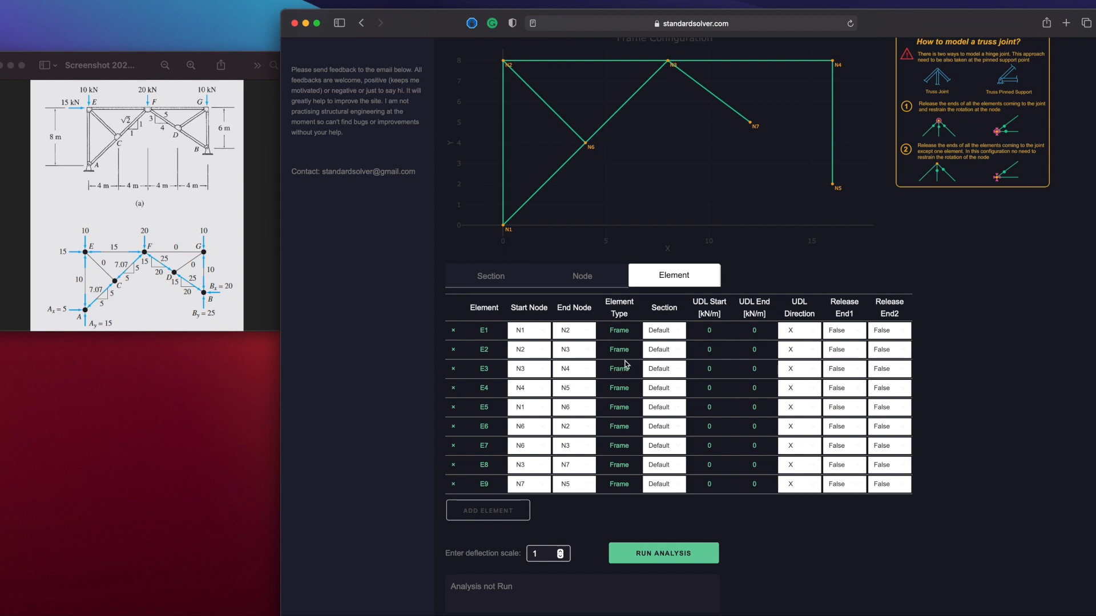
Add a tenth element with start node N7 and end node N4
{"action": "scroll", "coordinate": [987, 476], "scroll_direction": "down", "scroll_amount": 3}
{"action": "scroll", "coordinate": [987, 475], "scroll_direction": "up", "scroll_amount": 1}
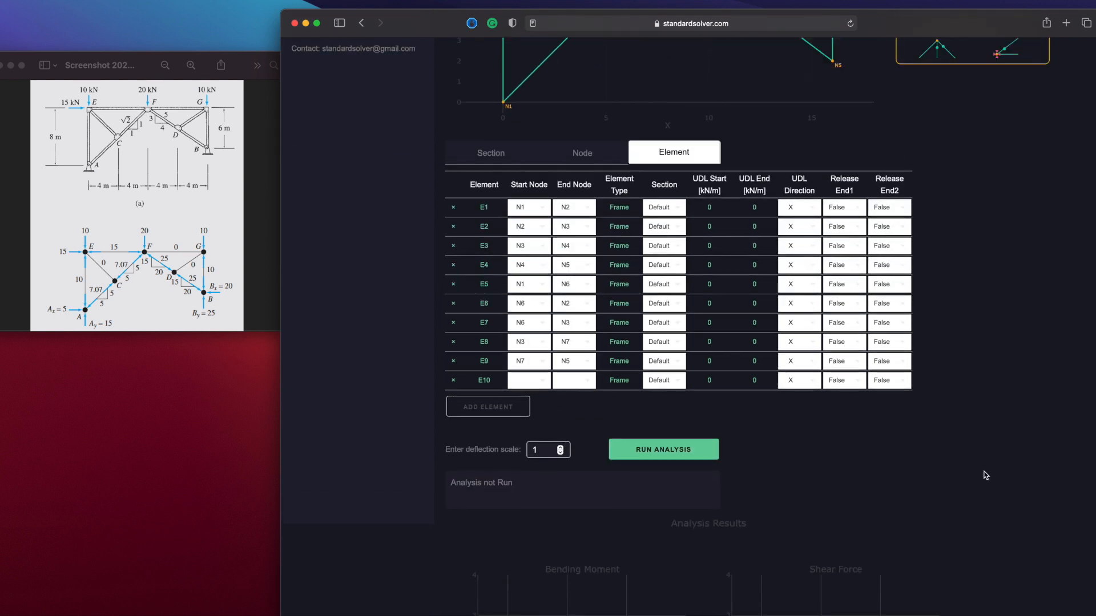
{"action": "scroll", "coordinate": [987, 475], "scroll_direction": "up", "scroll_amount": 3}
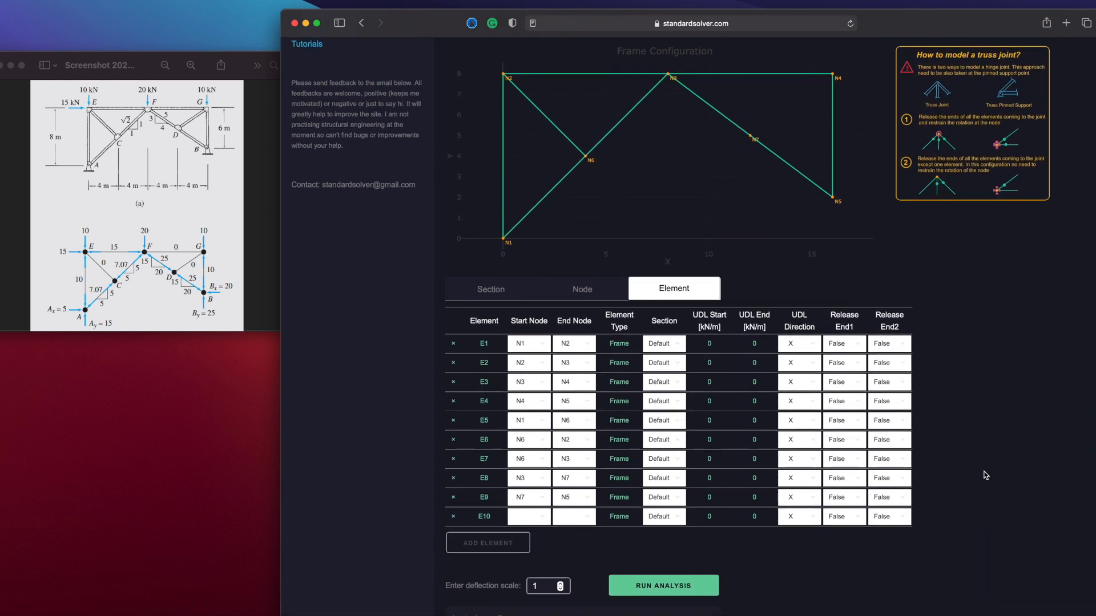
{"action": "left_click", "coordinate": [545, 516]}
{"action": "scroll", "coordinate": [537, 588], "scroll_direction": "down", "scroll_amount": 2}
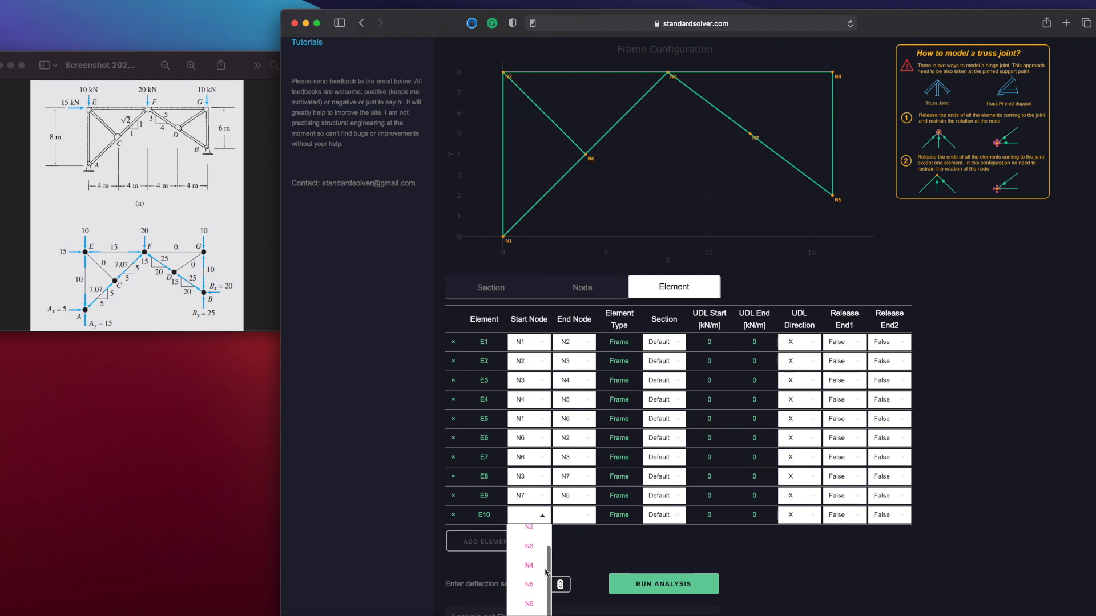
{"action": "scroll", "coordinate": [613, 527], "scroll_direction": "down", "scroll_amount": 3}
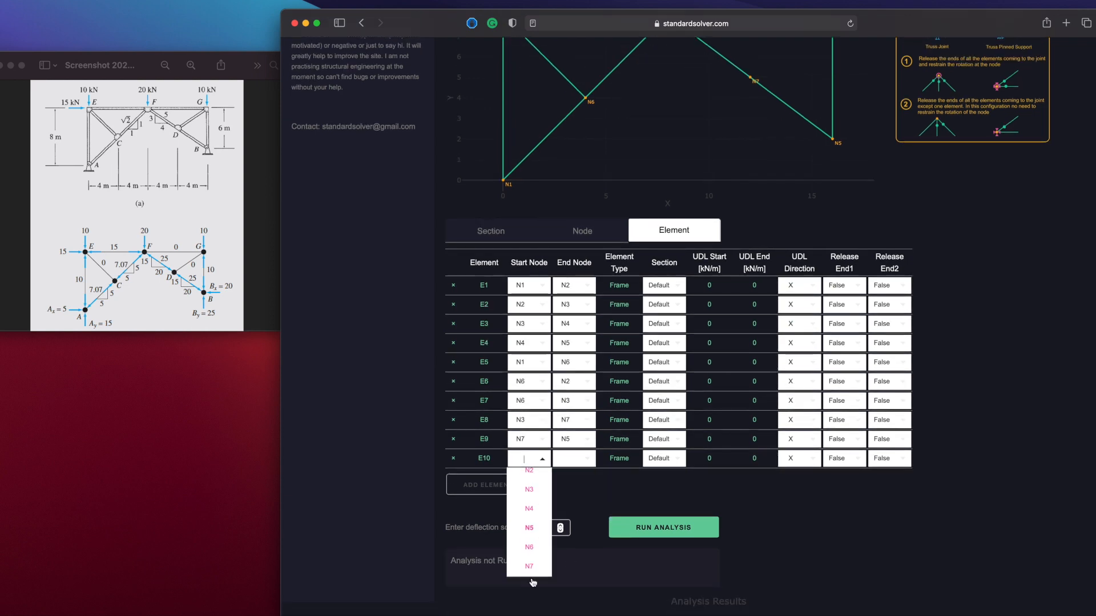
{"action": "left_click", "coordinate": [530, 568]}
{"action": "scroll", "coordinate": [625, 528], "scroll_direction": "up", "scroll_amount": 4}
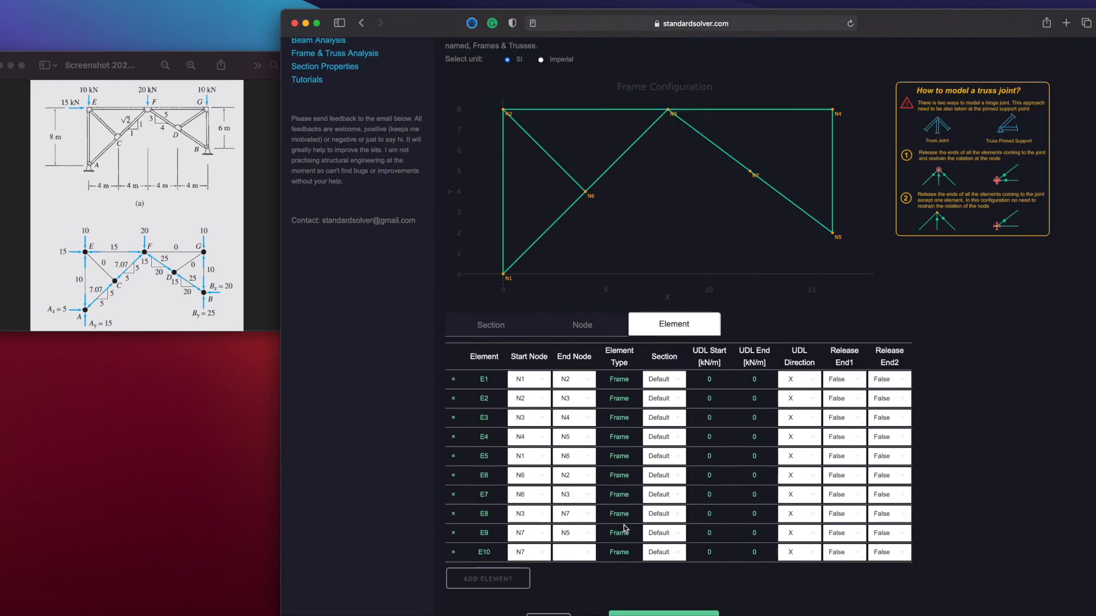
{"action": "left_click", "coordinate": [582, 558]}
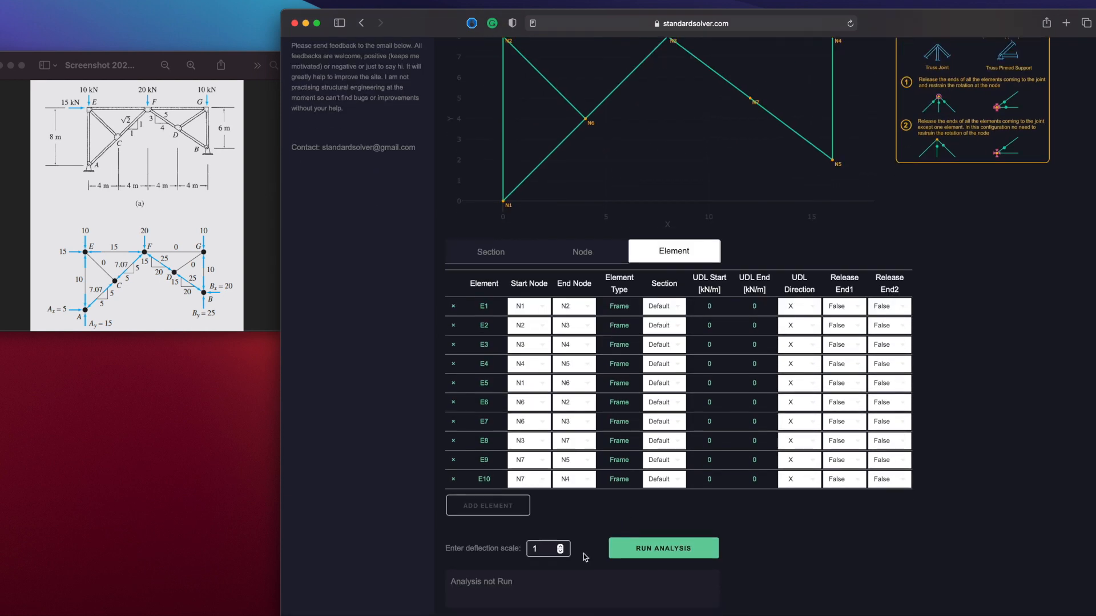
{"action": "scroll", "coordinate": [578, 528], "scroll_direction": "up", "scroll_amount": 3}
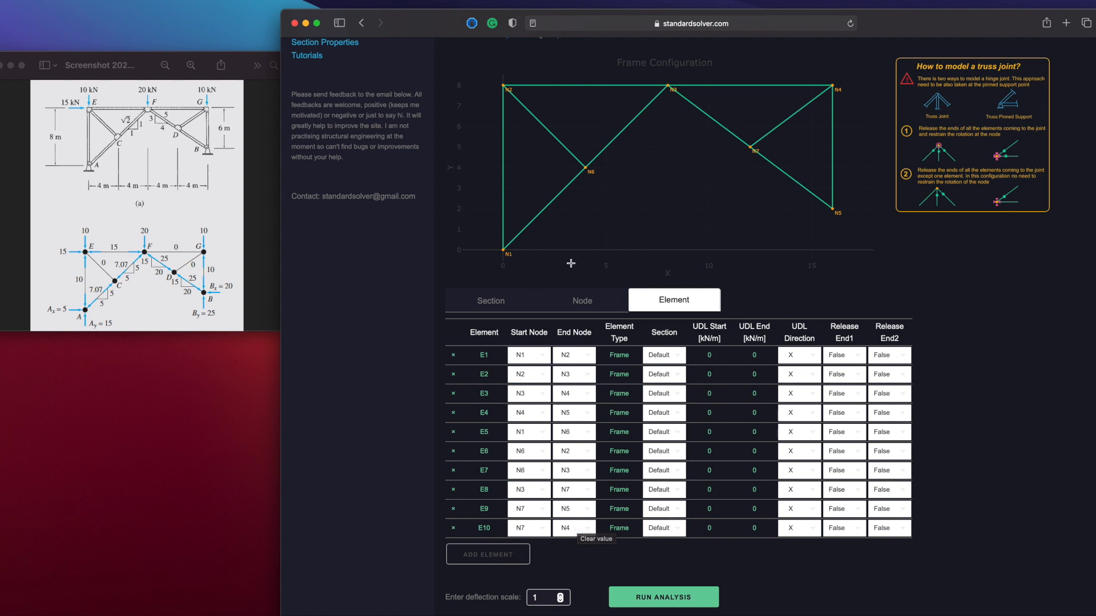
Pin the support at node N1 by setting its X and Y restraints to True
{"action": "left_click", "coordinate": [575, 302]}
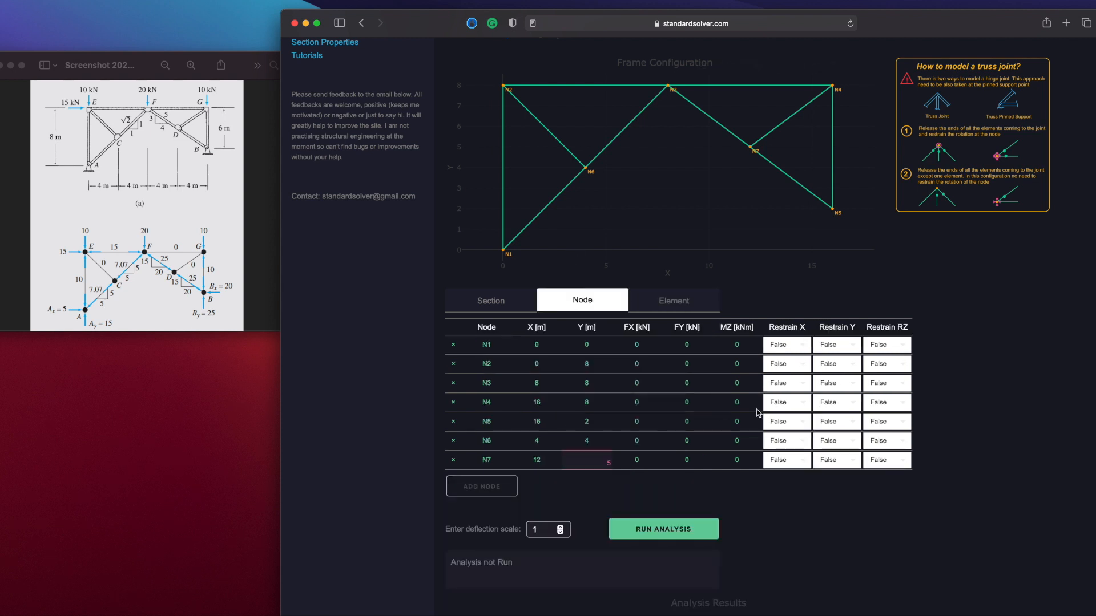
{"action": "left_click", "coordinate": [804, 346]}
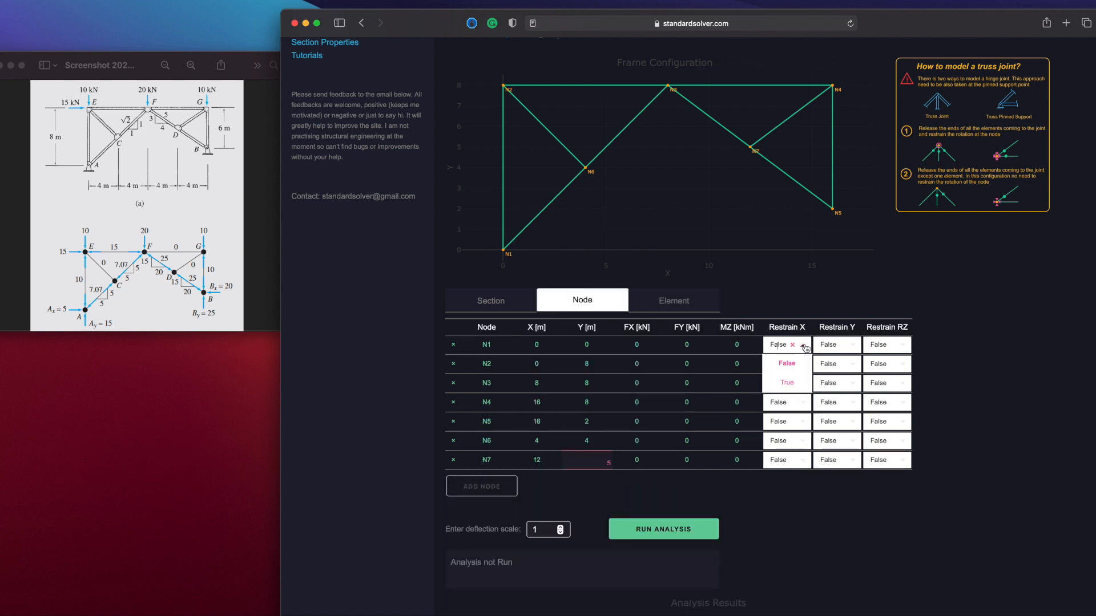
{"action": "left_click", "coordinate": [793, 383]}
{"action": "left_click", "coordinate": [853, 346]}
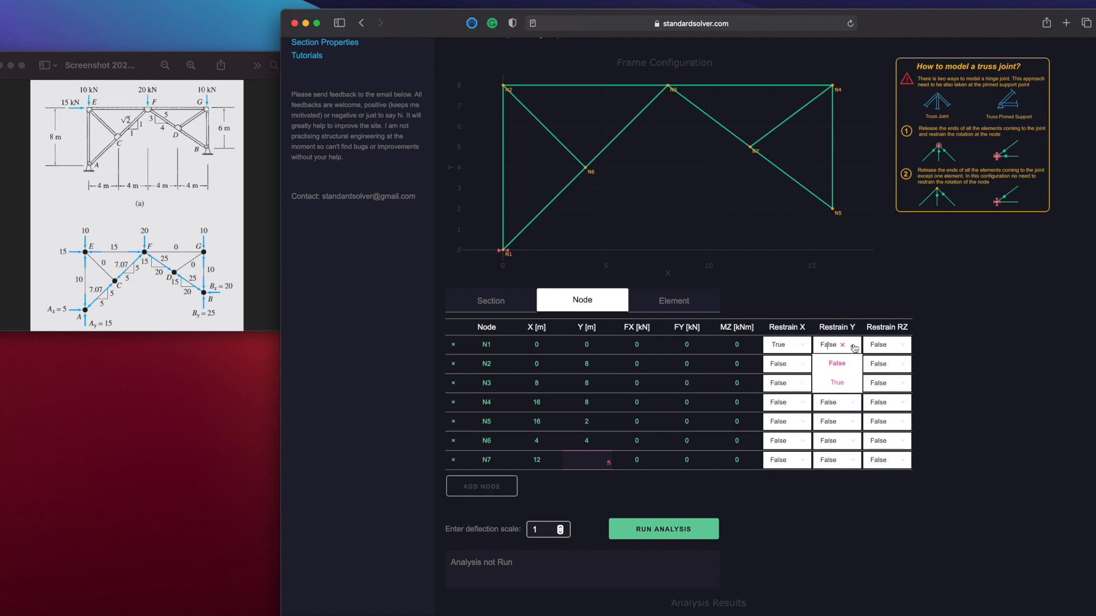
{"action": "left_click", "coordinate": [844, 384]}
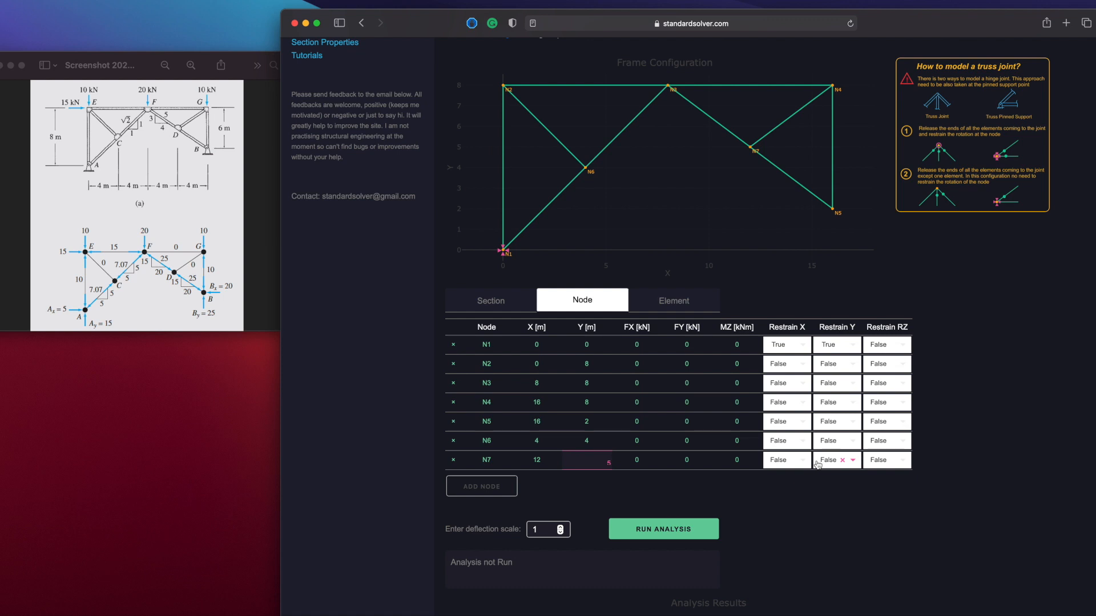
Pin the support at node N5 by setting its X and Y restraints to True
{"action": "left_click", "coordinate": [802, 425]}
{"action": "left_click", "coordinate": [798, 459]}
{"action": "left_click", "coordinate": [848, 425]}
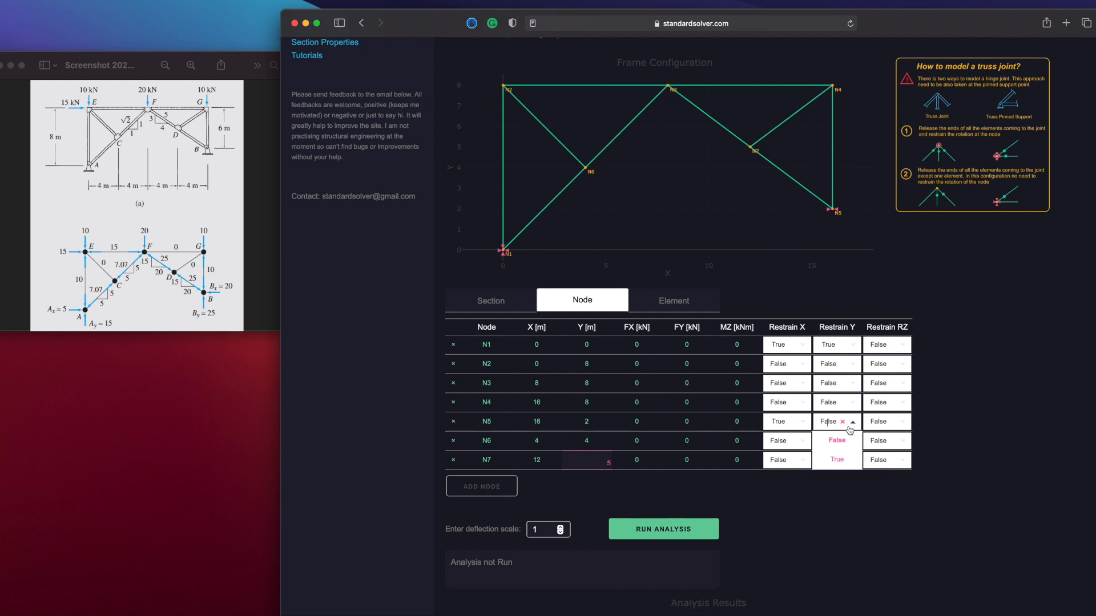
{"action": "left_click", "coordinate": [846, 460]}
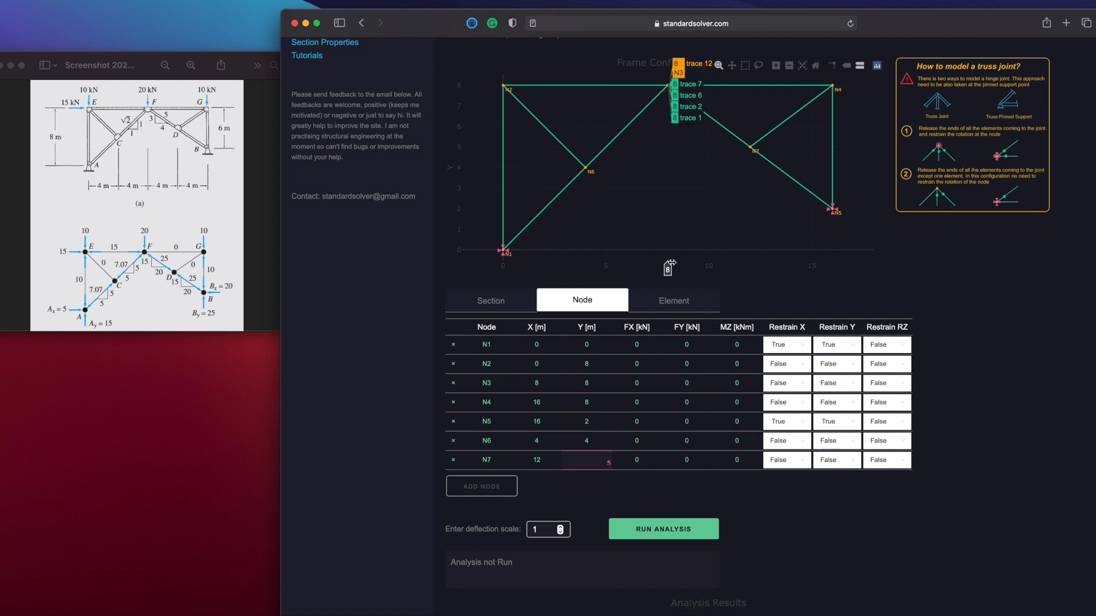
Release both ends of element E1 by setting Release End1 and Release End2 to True
{"action": "left_click", "coordinate": [671, 306]}
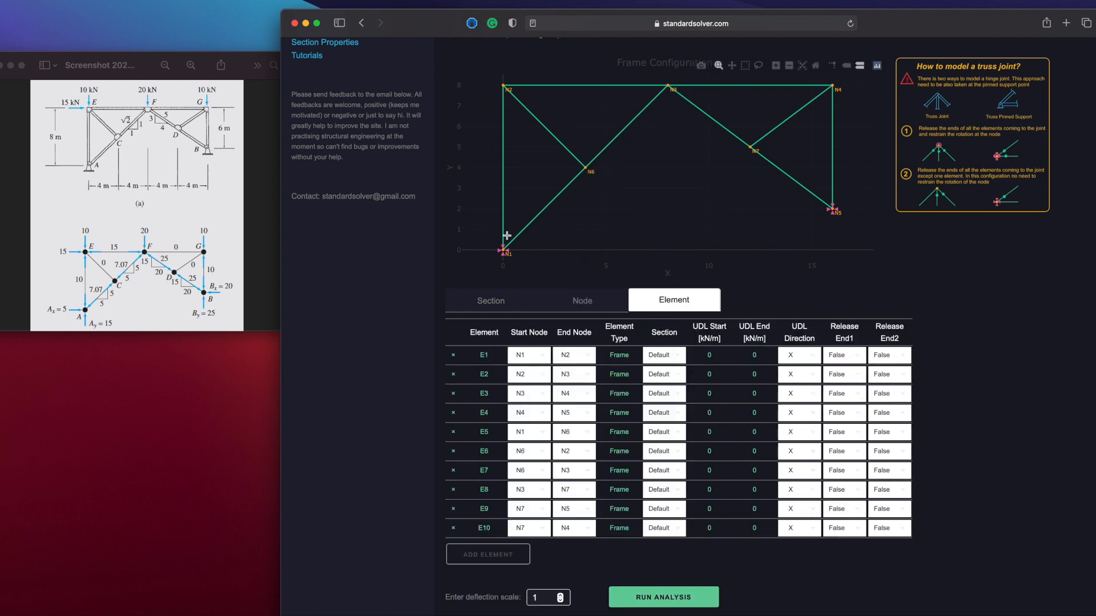
{"action": "left_click", "coordinate": [857, 355]}
{"action": "left_click", "coordinate": [851, 393]}
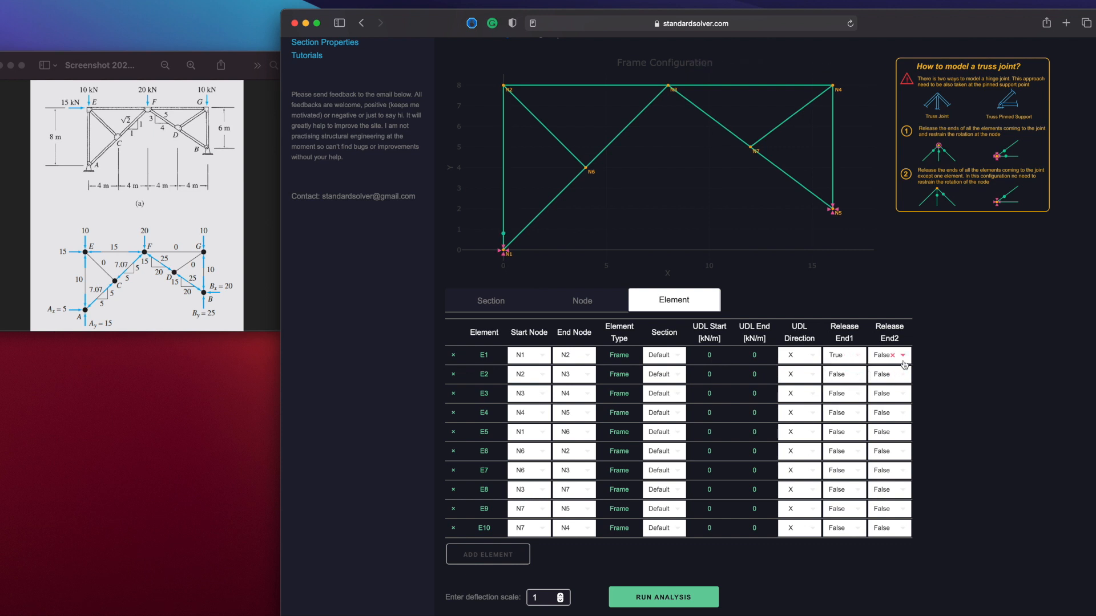
{"action": "left_click", "coordinate": [903, 356]}
{"action": "left_click", "coordinate": [904, 393]}
Release both ends of element E2 by setting Release End1 and Release End2 to True
{"action": "left_click", "coordinate": [858, 374]}
{"action": "left_click", "coordinate": [858, 412]}
{"action": "left_click", "coordinate": [902, 375]}
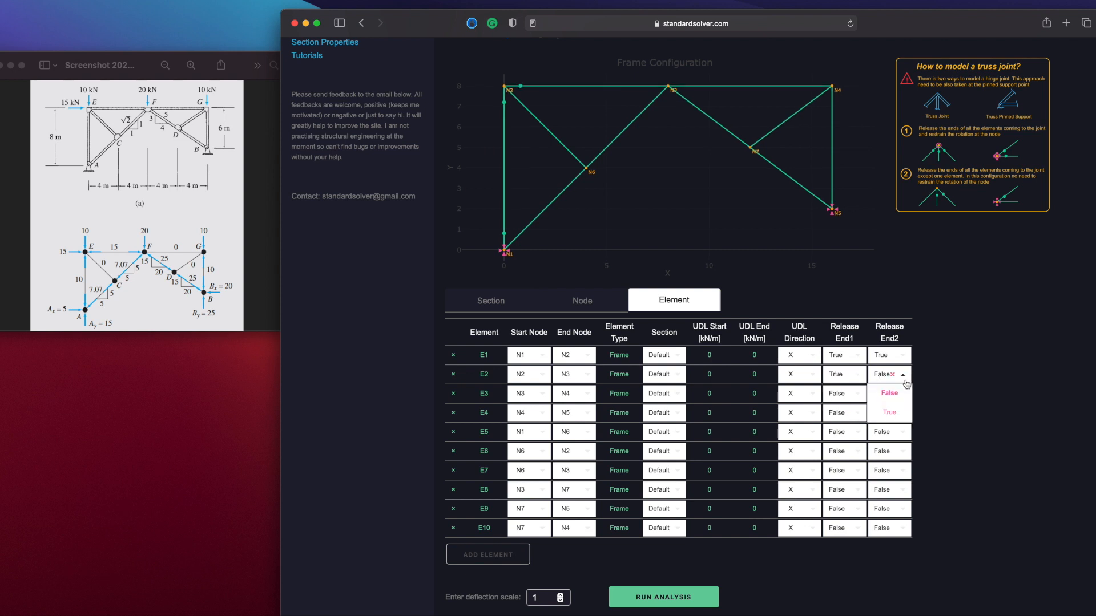
{"action": "left_click", "coordinate": [888, 412]}
Release both ends of element E3 by setting Release End1 and Release End2 to True
{"action": "left_click", "coordinate": [860, 394]}
{"action": "left_click", "coordinate": [856, 432]}
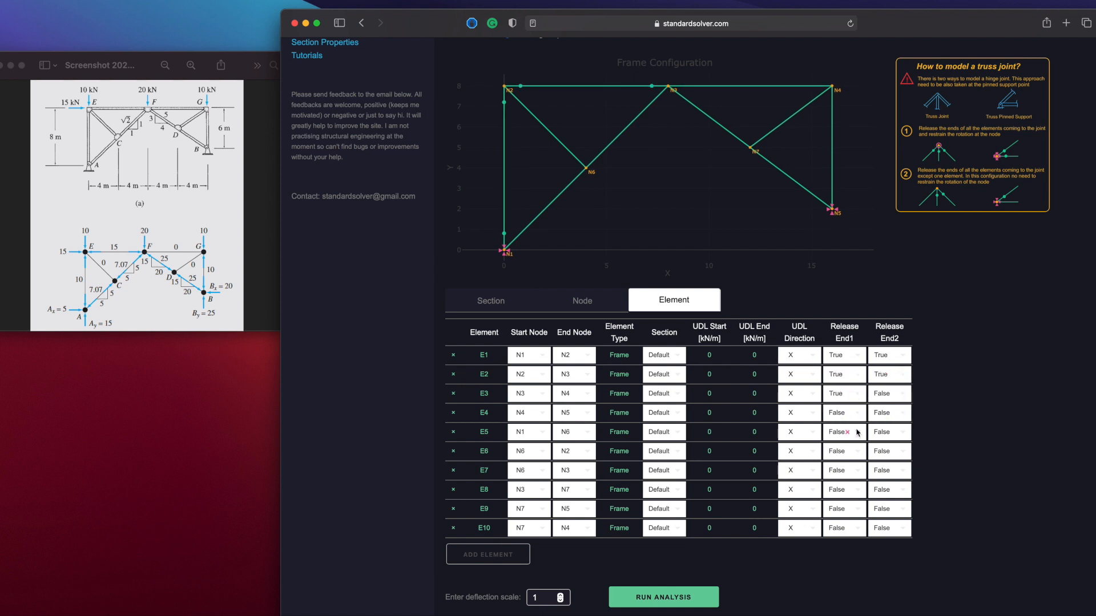
{"action": "left_click", "coordinate": [904, 394]}
{"action": "left_click", "coordinate": [902, 435]}
Release both ends of elements E4 and E5 by setting their Release End1 and Release End2 to True
{"action": "left_click", "coordinate": [858, 413]}
{"action": "left_click", "coordinate": [859, 451]}
{"action": "left_click", "coordinate": [905, 412]}
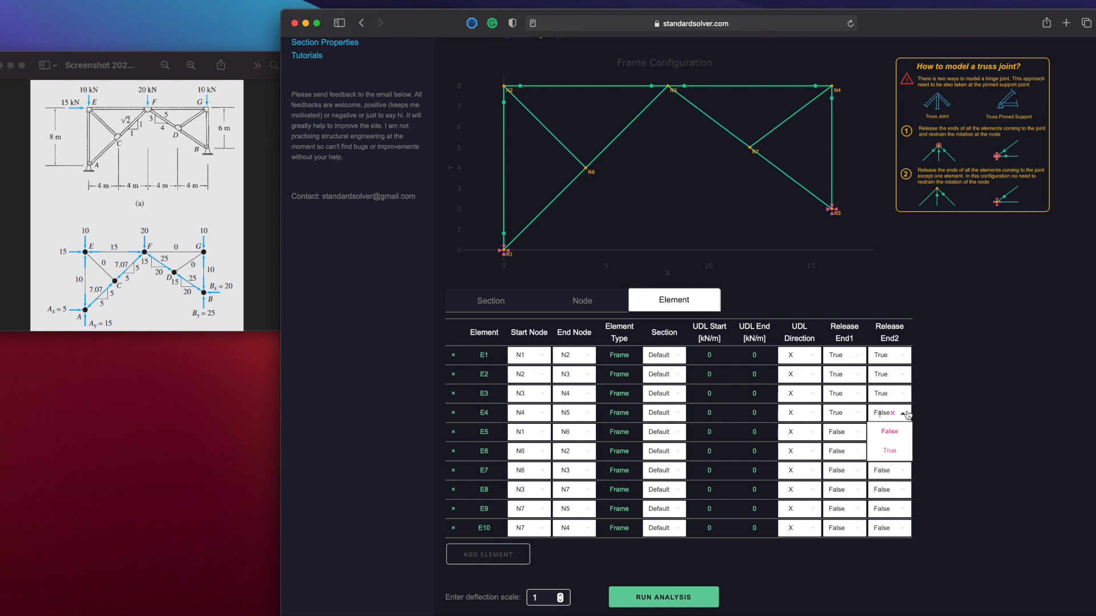
{"action": "left_click", "coordinate": [892, 451]}
{"action": "left_click", "coordinate": [858, 434]}
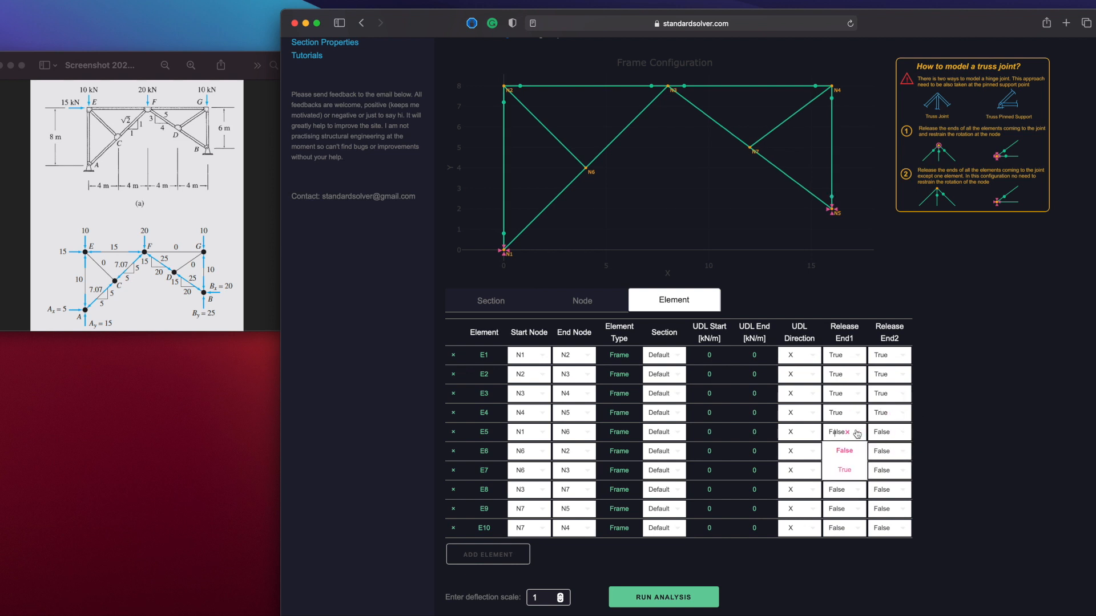
{"action": "left_click", "coordinate": [856, 473]}
{"action": "left_click", "coordinate": [904, 434]}
{"action": "left_click", "coordinate": [890, 469]}
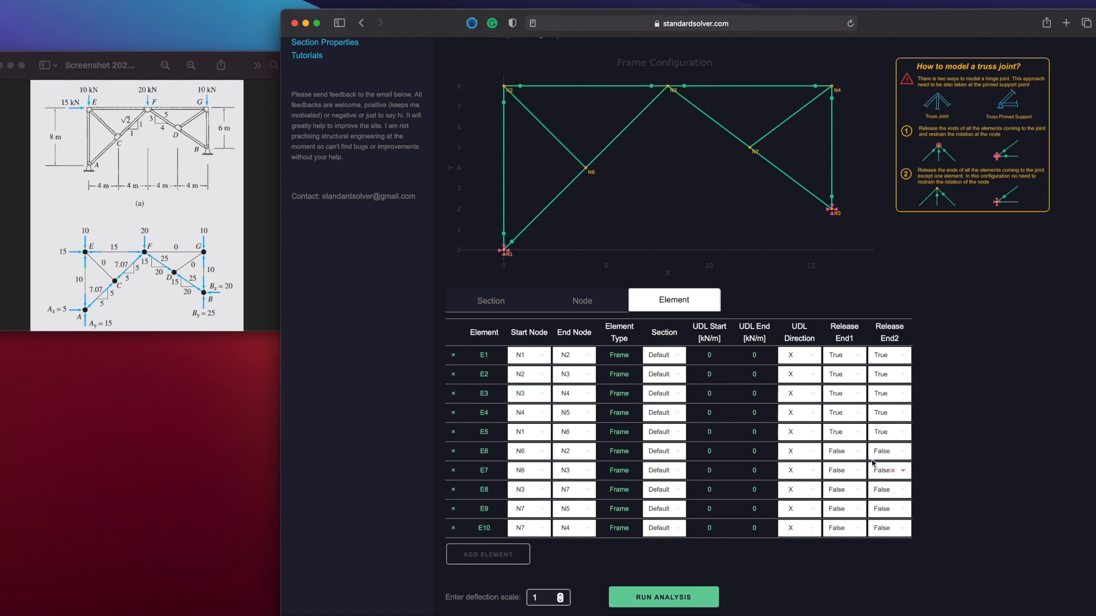
Release both ends of elements E6 and E7 by setting their Release End1 and Release End2 to True
{"action": "left_click", "coordinate": [859, 454]}
{"action": "left_click", "coordinate": [853, 494]}
{"action": "left_click", "coordinate": [903, 451]}
{"action": "left_click", "coordinate": [898, 489]}
{"action": "left_click", "coordinate": [858, 472]}
{"action": "left_click", "coordinate": [856, 511]}
{"action": "left_click", "coordinate": [907, 471]}
{"action": "left_click", "coordinate": [890, 509]}
Release both ends of elements E8, E9 and E10 by setting their Release End1 and Release End2 to True
{"action": "left_click", "coordinate": [861, 492]}
{"action": "left_click", "coordinate": [845, 527]}
{"action": "left_click", "coordinate": [903, 491]}
{"action": "left_click", "coordinate": [890, 528]}
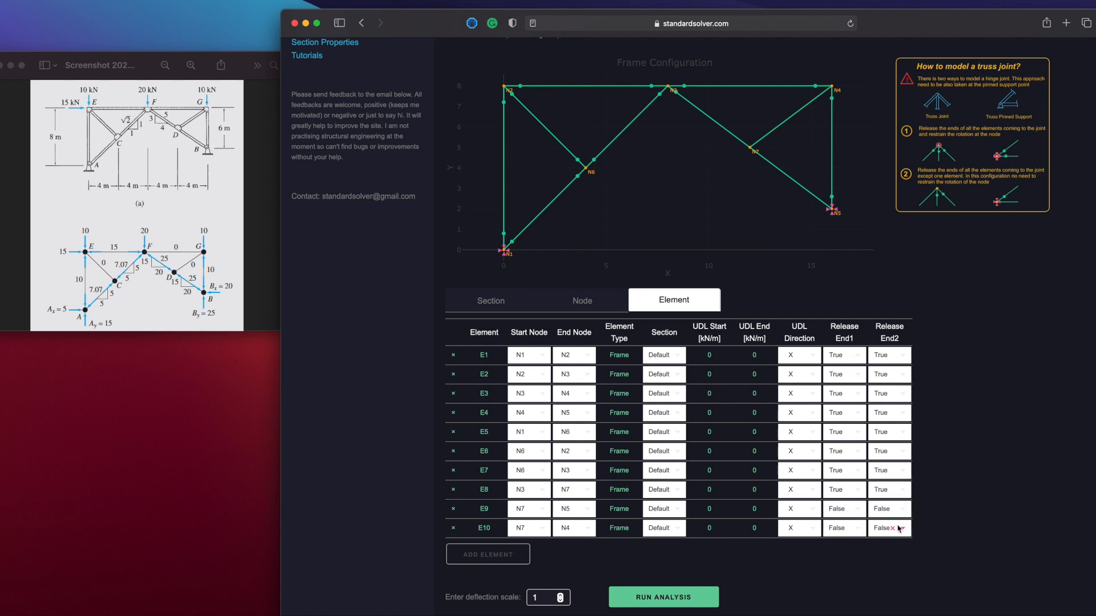
{"action": "left_click", "coordinate": [859, 508]}
{"action": "left_click", "coordinate": [861, 548]}
{"action": "left_click", "coordinate": [905, 509]}
{"action": "left_click", "coordinate": [902, 547]}
{"action": "left_click", "coordinate": [858, 530]}
{"action": "left_click", "coordinate": [858, 567]}
{"action": "left_click", "coordinate": [904, 530]}
{"action": "left_click", "coordinate": [889, 566]}
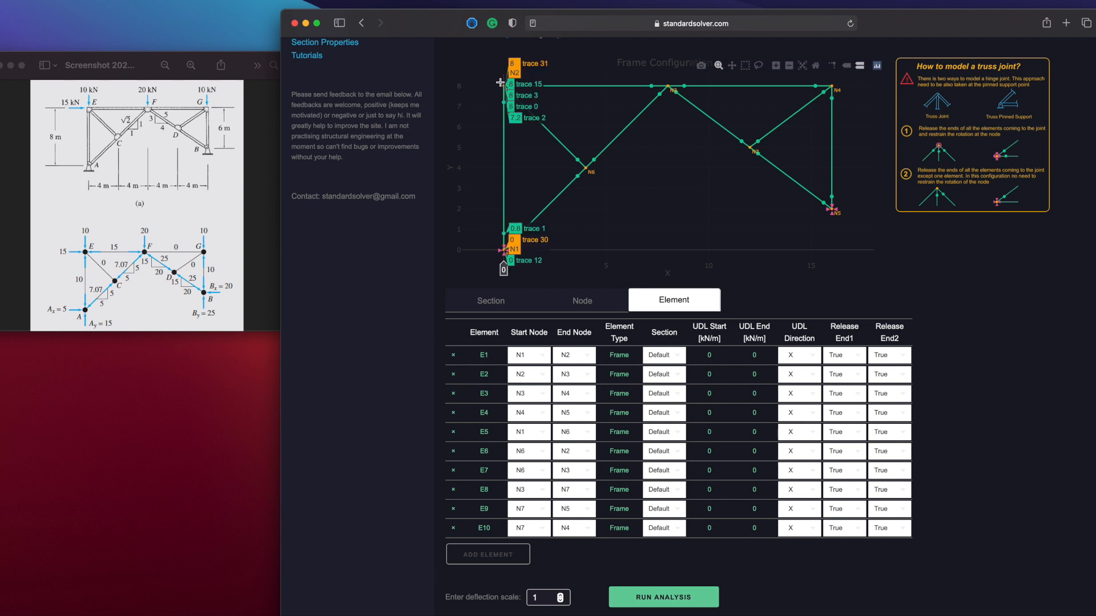
Restrain the rotation of nodes N1, N2 and N3 by setting their Restrain RZ to True
{"action": "left_click", "coordinate": [574, 299]}
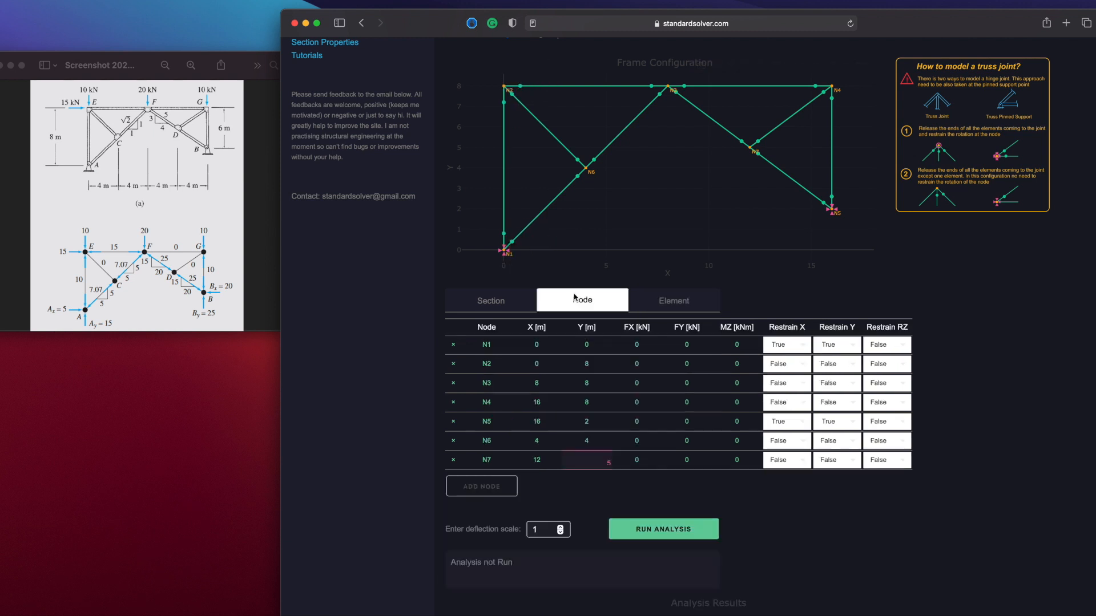
{"action": "left_click", "coordinate": [905, 347]}
{"action": "left_click", "coordinate": [895, 383]}
{"action": "left_click", "coordinate": [903, 366]}
{"action": "left_click", "coordinate": [901, 401]}
{"action": "left_click", "coordinate": [903, 385]}
Restrain the rotation of nodes N4, N5, N6 and N7 by setting their Restrain RZ to True
{"action": "left_click", "coordinate": [903, 408]}
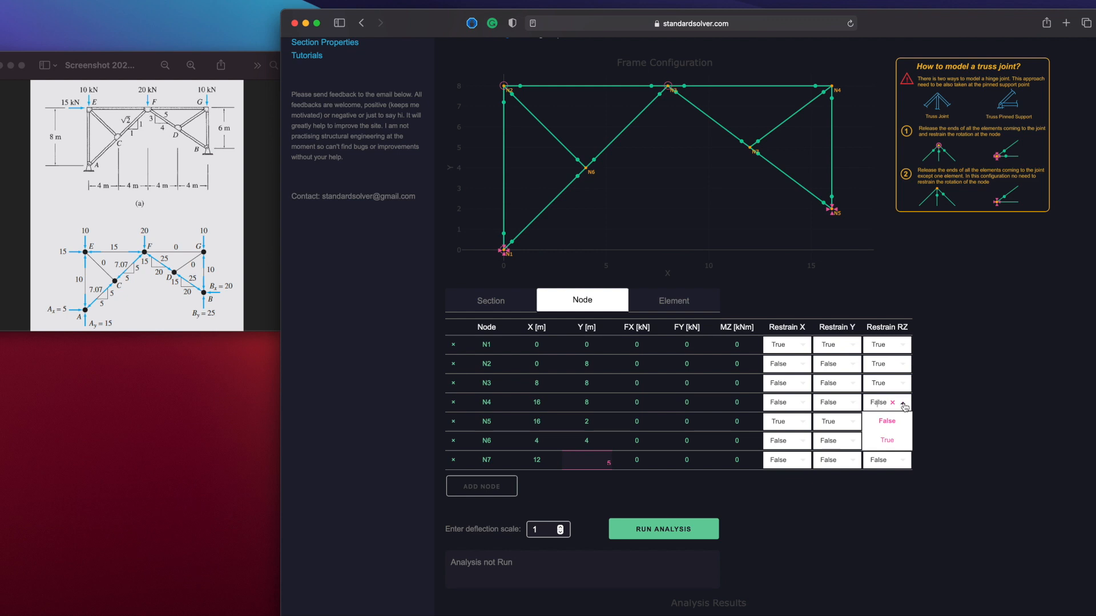
{"action": "left_click", "coordinate": [895, 442]}
{"action": "left_click", "coordinate": [904, 425]}
{"action": "left_click", "coordinate": [896, 460]}
{"action": "left_click", "coordinate": [909, 446]}
{"action": "left_click", "coordinate": [905, 480]}
{"action": "left_click", "coordinate": [902, 460]}
{"action": "left_click", "coordinate": [897, 500]}
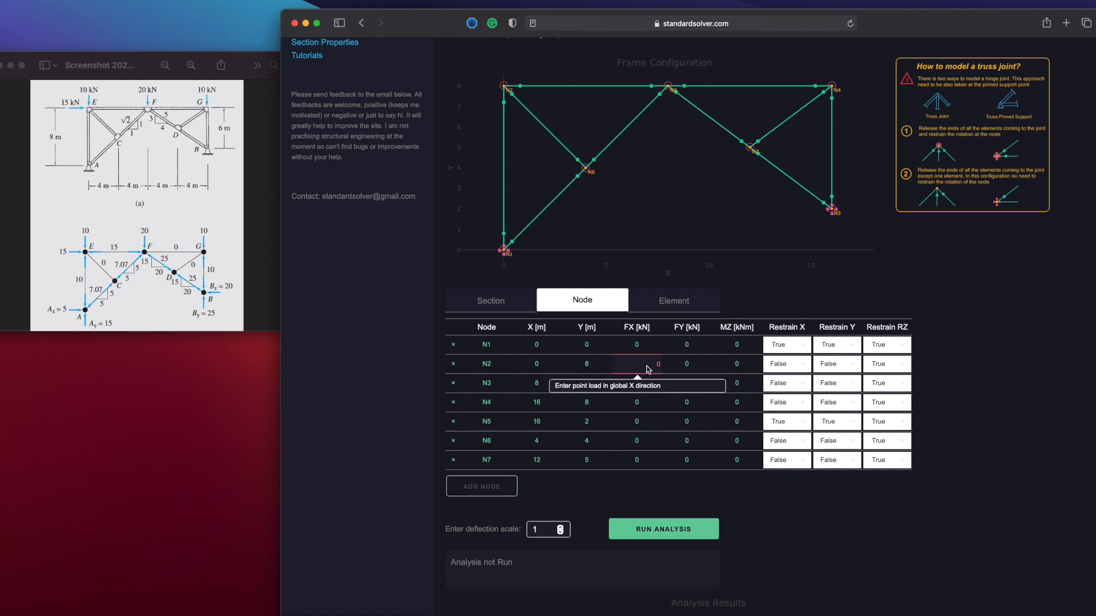
Apply the nodal loads: FX 15 kN and FY -10 kN at N2, FY -20 kN at N3, and FY -10 kN at N4
{"action": "left_click", "coordinate": [688, 364]}
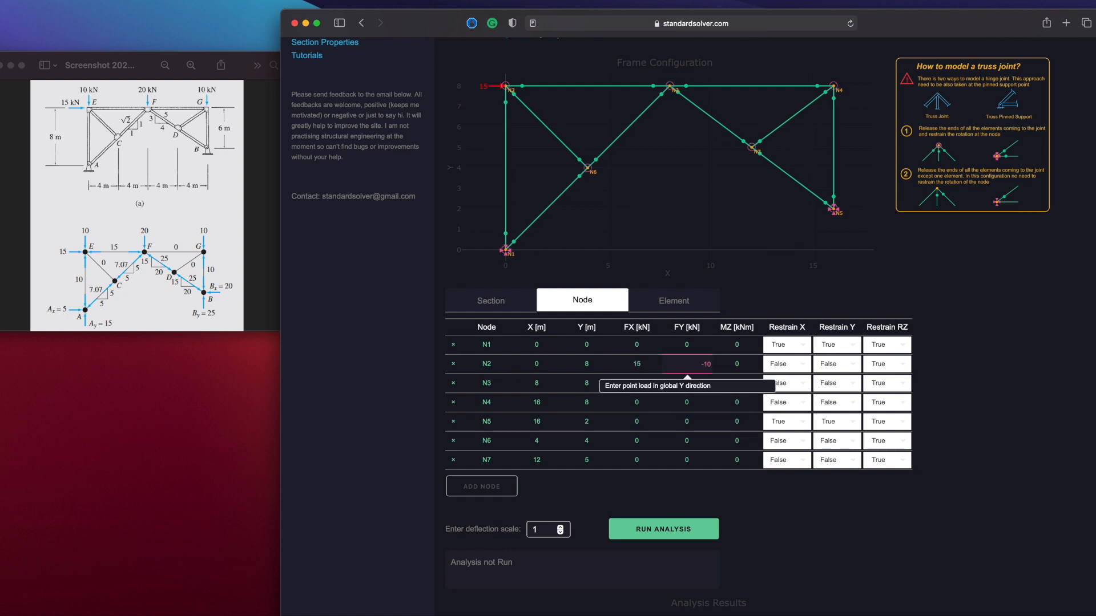
{"action": "left_click", "coordinate": [694, 417]}
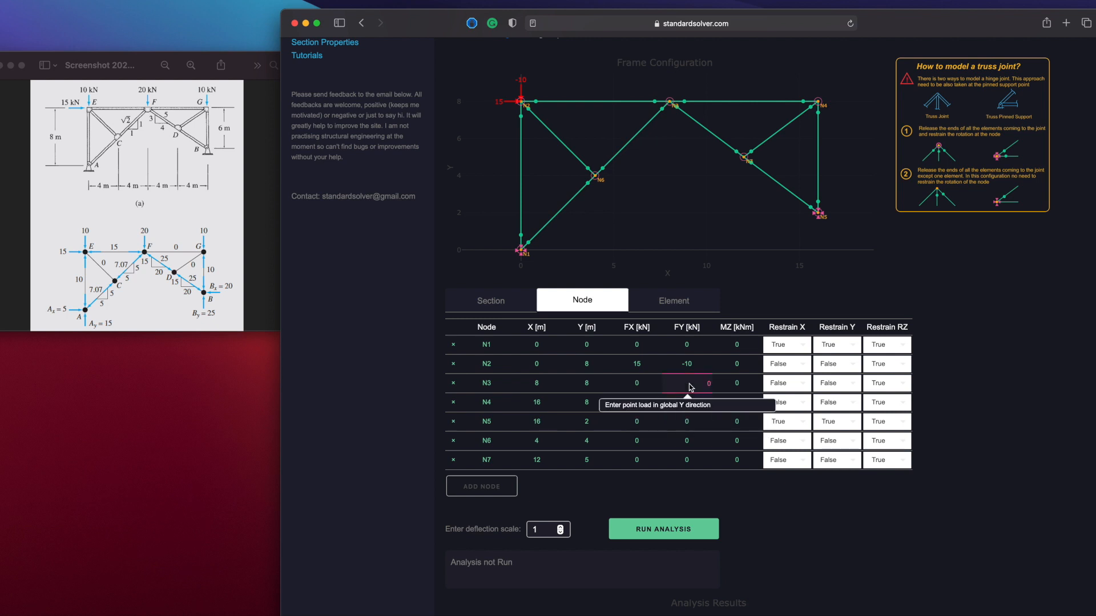
{"action": "left_click", "coordinate": [697, 403]}
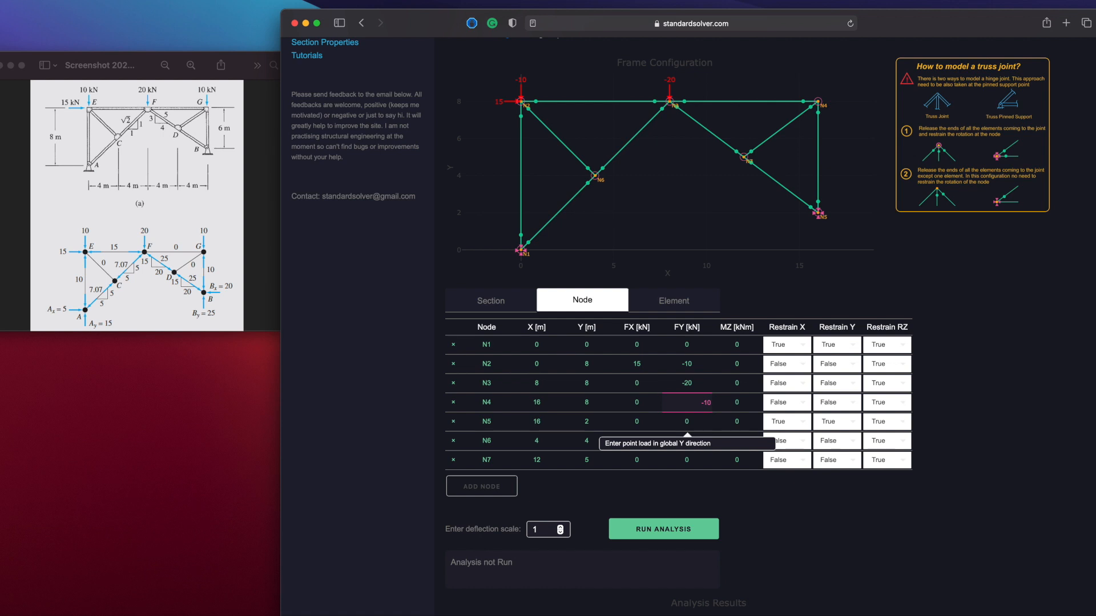
{"action": "left_click", "coordinate": [696, 423]}
Check the end releases in the element table and run the analysis of the loaded truss
{"action": "left_click", "coordinate": [663, 303]}
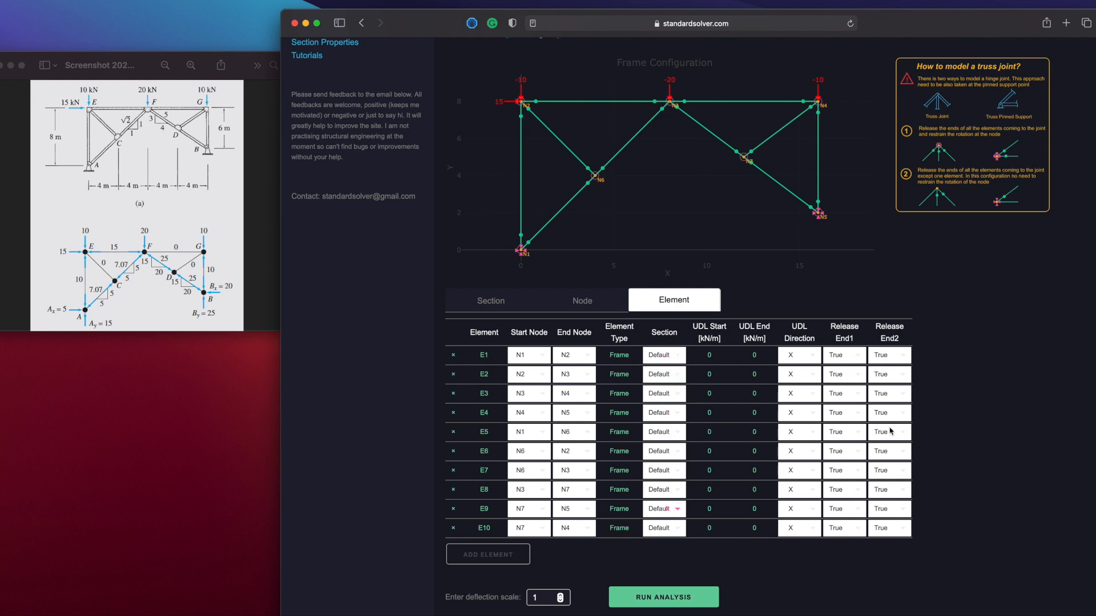
{"action": "scroll", "coordinate": [921, 421], "scroll_direction": "down", "scroll_amount": 3}
{"action": "scroll", "coordinate": [921, 419], "scroll_direction": "down", "scroll_amount": 2}
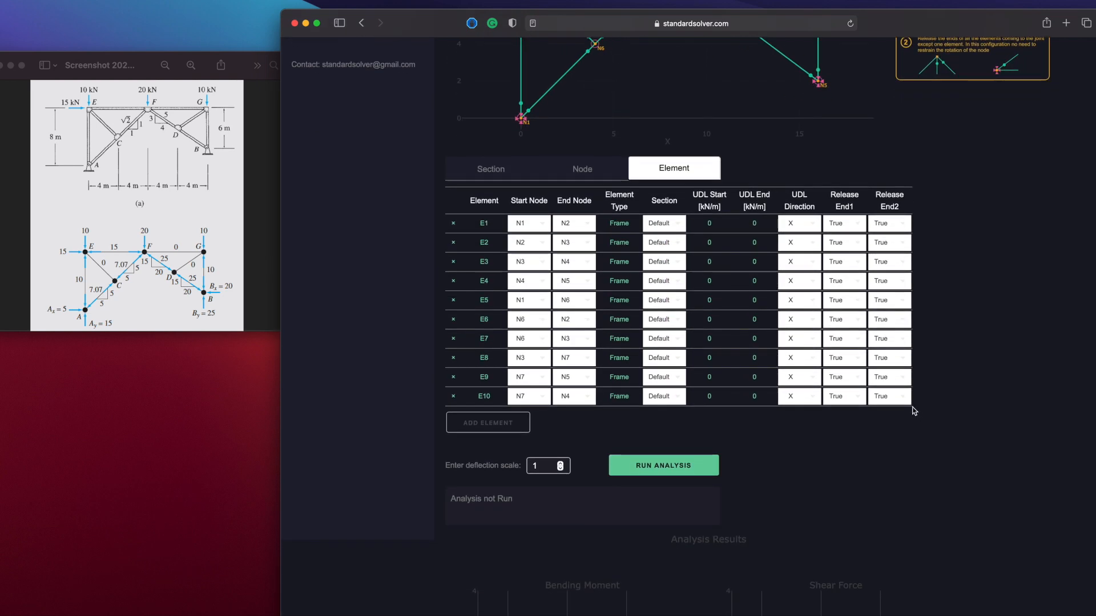
{"action": "scroll", "coordinate": [915, 411], "scroll_direction": "up", "scroll_amount": 1}
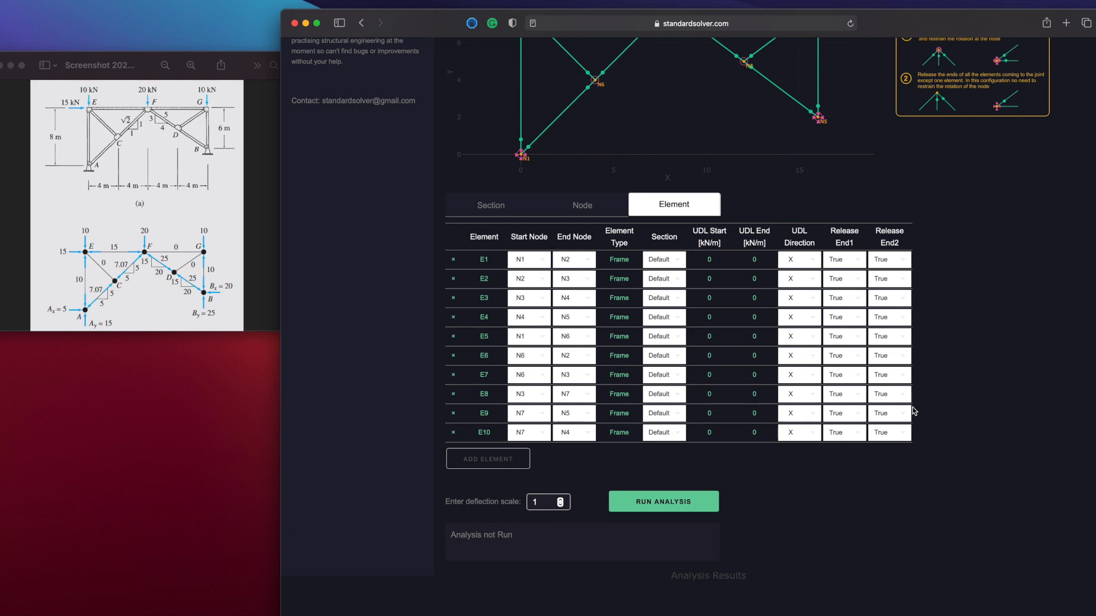
{"action": "scroll", "coordinate": [646, 465], "scroll_direction": "down", "scroll_amount": 4}
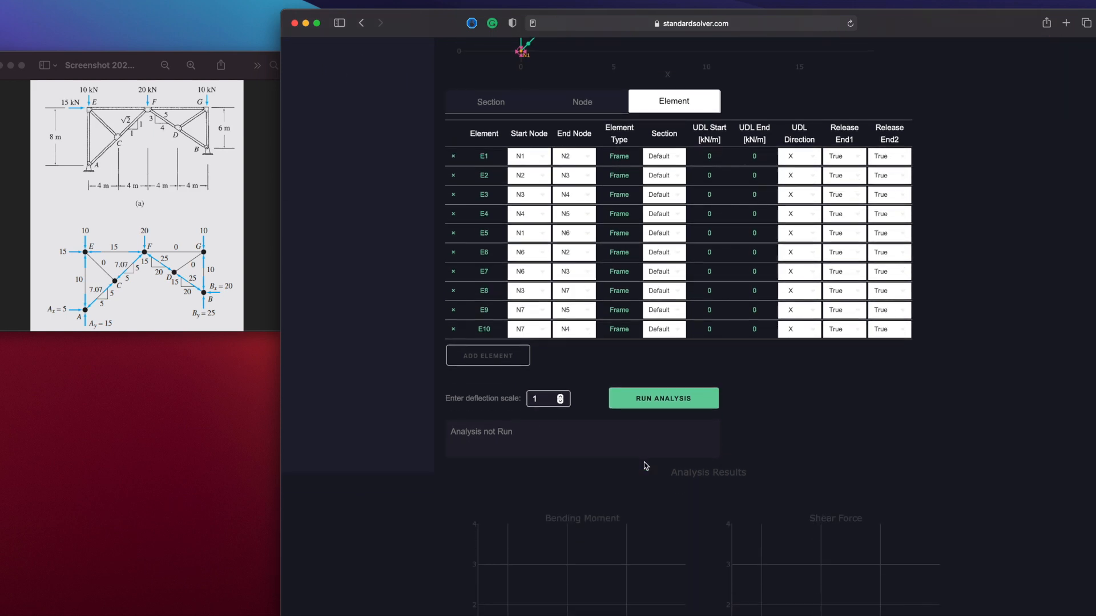
{"action": "scroll", "coordinate": [645, 466], "scroll_direction": "up", "scroll_amount": 3}
{"action": "scroll", "coordinate": [646, 466], "scroll_direction": "up", "scroll_amount": 4}
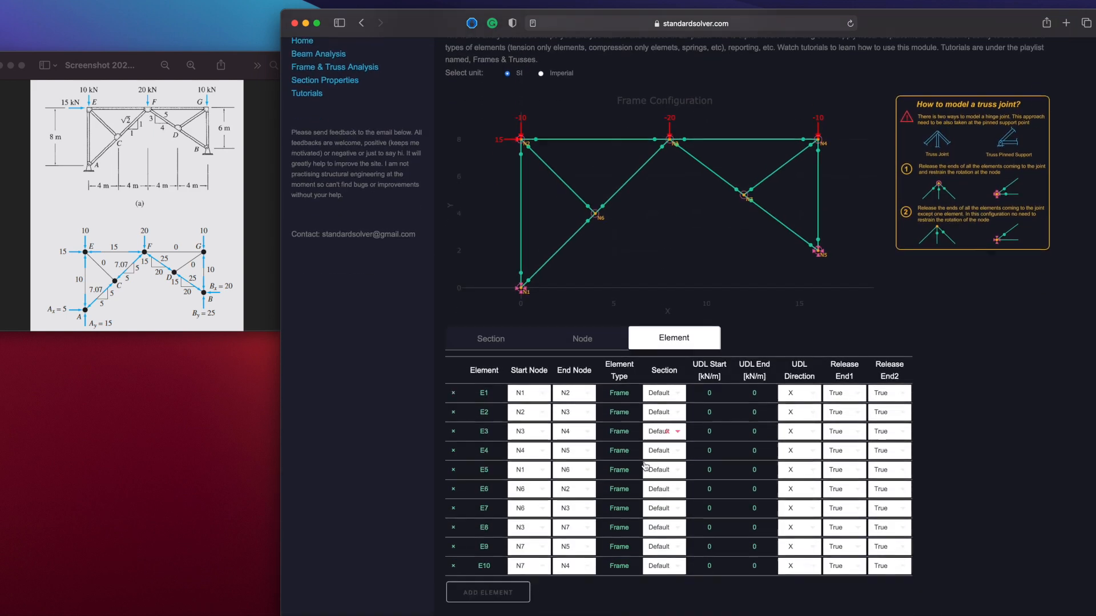
{"action": "scroll", "coordinate": [646, 466], "scroll_direction": "down", "scroll_amount": 5}
{"action": "left_click", "coordinate": [659, 429]}
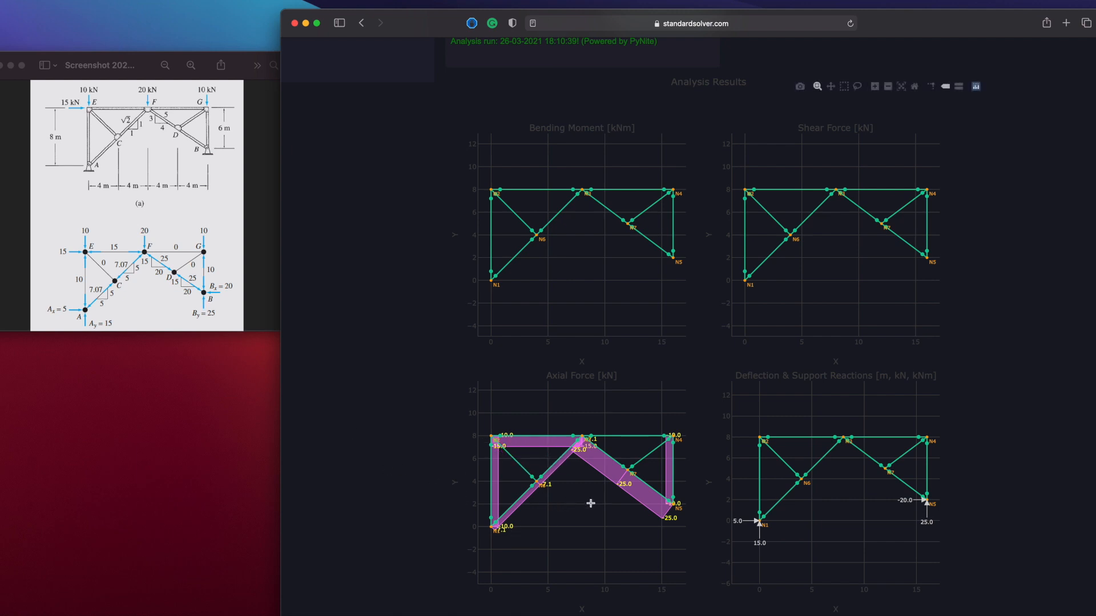
Examine the axial force diagram close up around N5 and N7 and around N1, N2 and N3, restoring the full axes after each
{"action": "left_click_drag", "start_coordinate": [610, 443], "coordinate": [690, 531]}
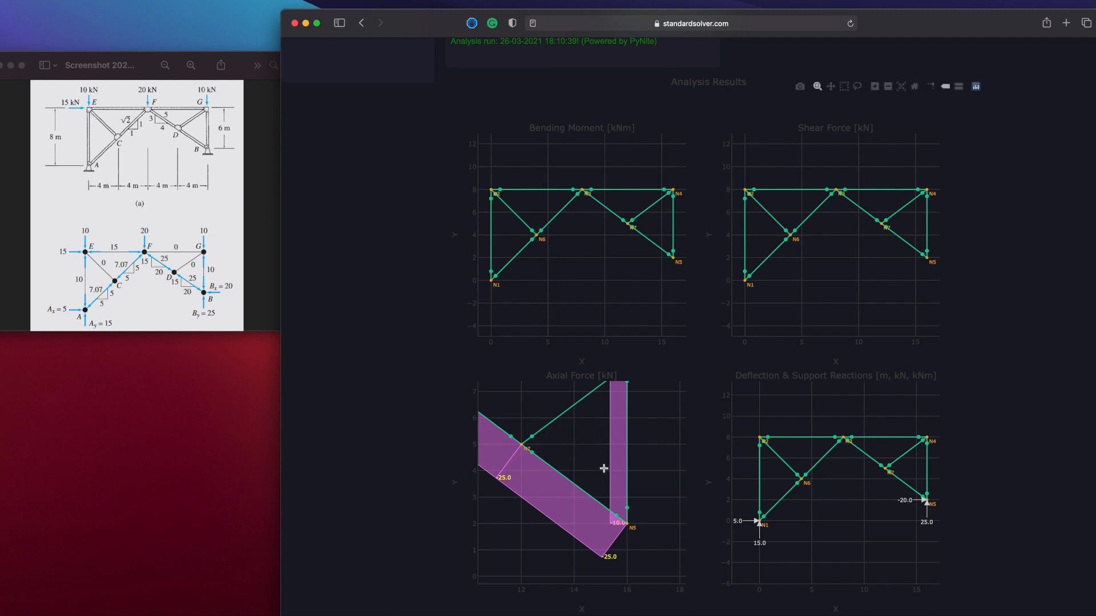
{"action": "left_click", "coordinate": [915, 87]}
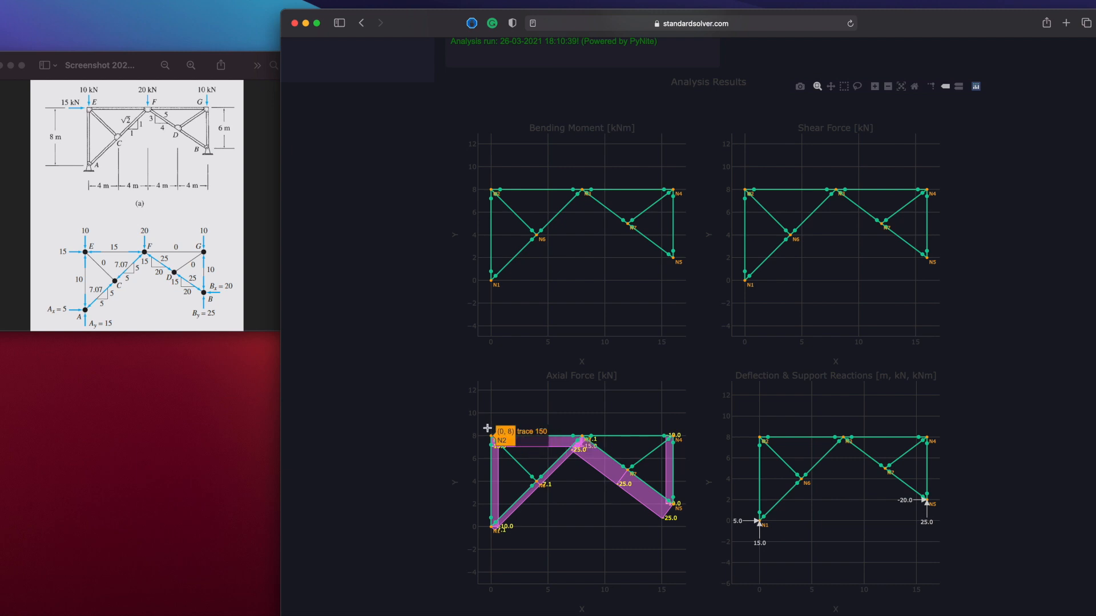
{"action": "left_click_drag", "start_coordinate": [486, 428], "coordinate": [605, 545]}
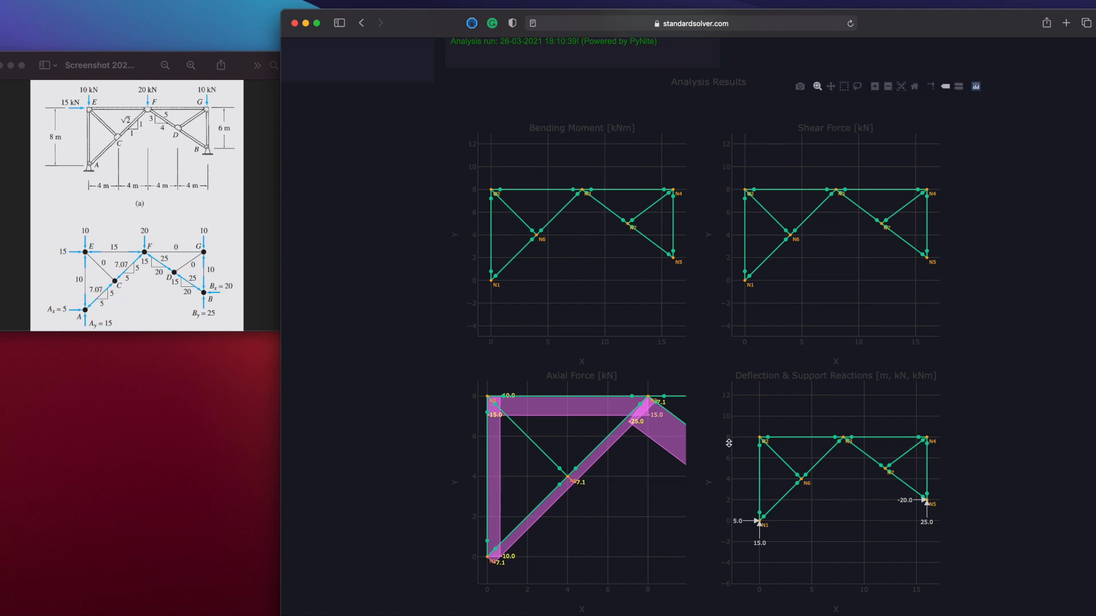
{"action": "scroll", "coordinate": [724, 469], "scroll_direction": "down", "scroll_amount": 1}
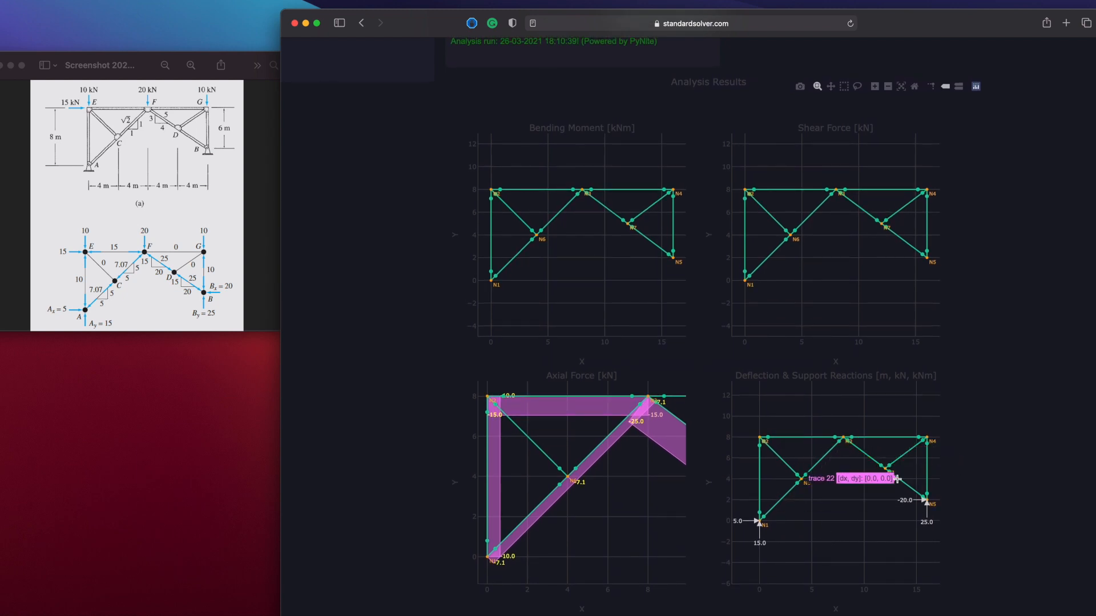
{"action": "scroll", "coordinate": [992, 422], "scroll_direction": "down", "scroll_amount": 1}
{"action": "scroll", "coordinate": [992, 422], "scroll_direction": "up", "scroll_amount": 3}
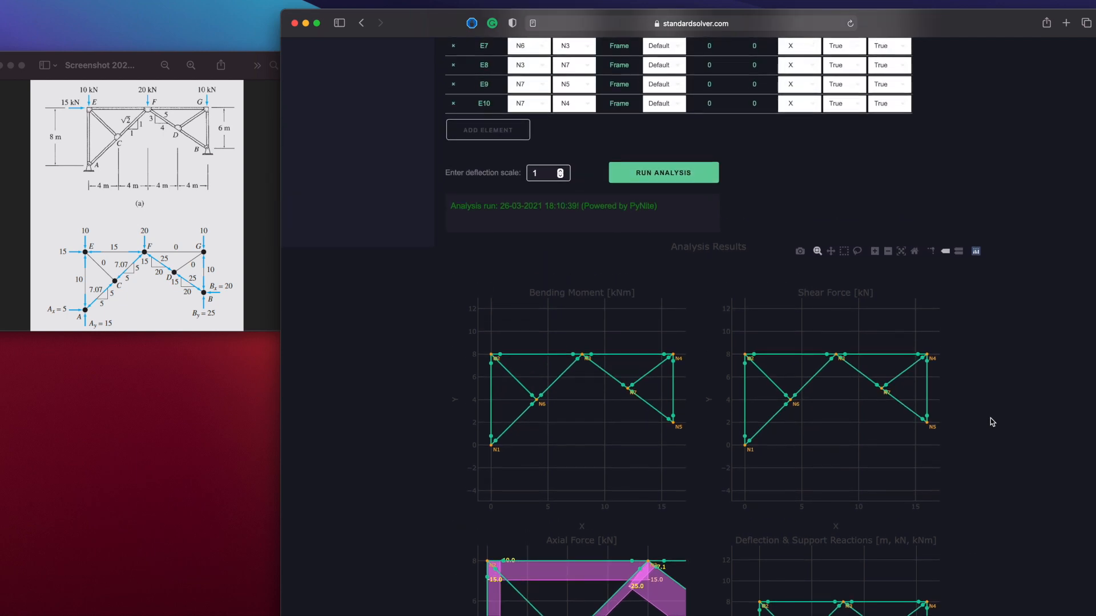
{"action": "scroll", "coordinate": [992, 421], "scroll_direction": "down", "scroll_amount": 3}
{"action": "scroll", "coordinate": [991, 422], "scroll_direction": "up", "scroll_amount": 1}
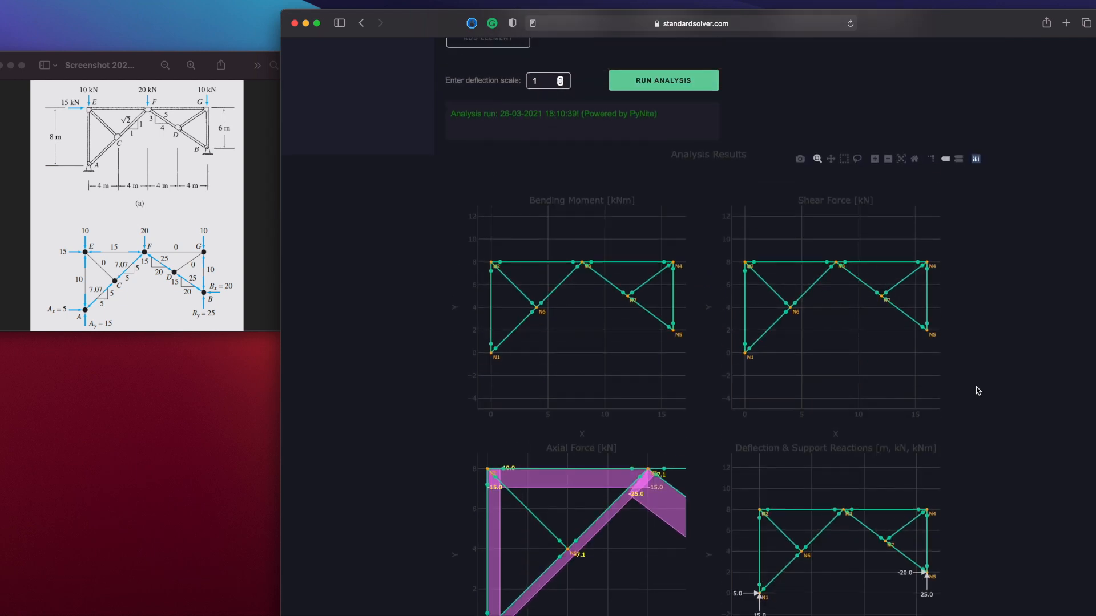
{"action": "left_click", "coordinate": [915, 160]}
Review the frame configuration and element table against the bending moment, shear, axial force and support reaction diagrams
{"action": "scroll", "coordinate": [1033, 342], "scroll_direction": "up", "scroll_amount": 7}
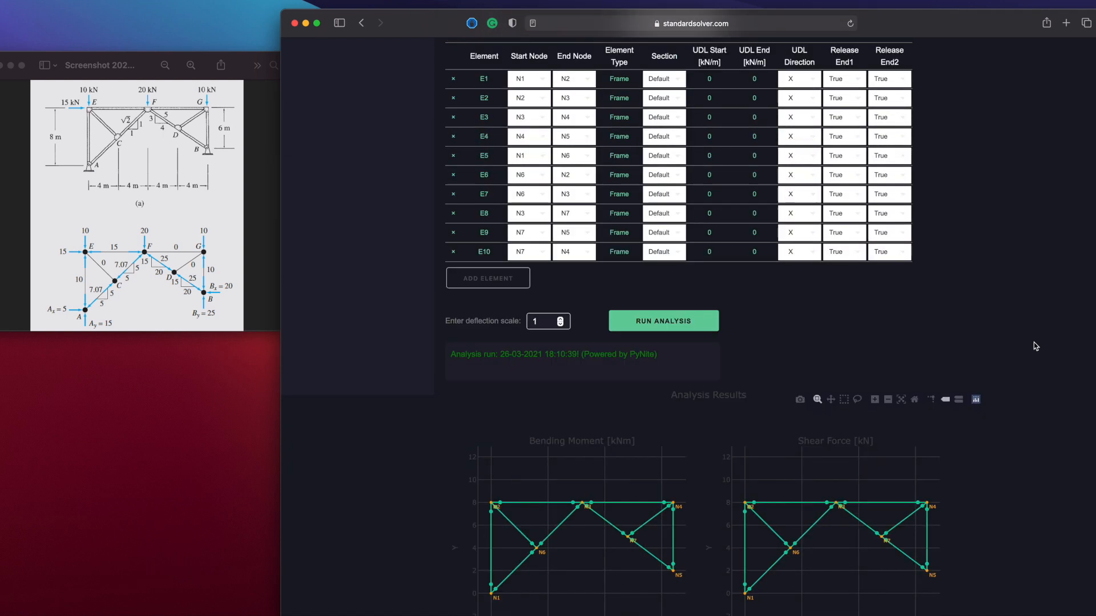
{"action": "scroll", "coordinate": [1036, 346], "scroll_direction": "up", "scroll_amount": 3}
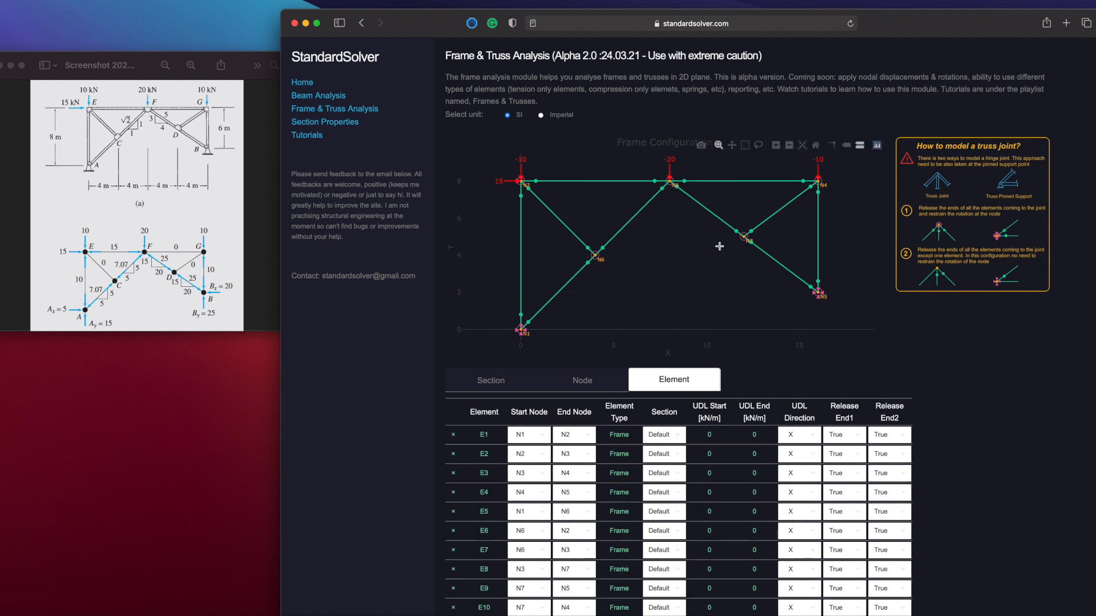
{"action": "scroll", "coordinate": [719, 239], "scroll_direction": "down", "scroll_amount": 10}
{"action": "scroll", "coordinate": [719, 251], "scroll_direction": "up", "scroll_amount": 10}
{"action": "scroll", "coordinate": [721, 254], "scroll_direction": "down", "scroll_amount": 10}
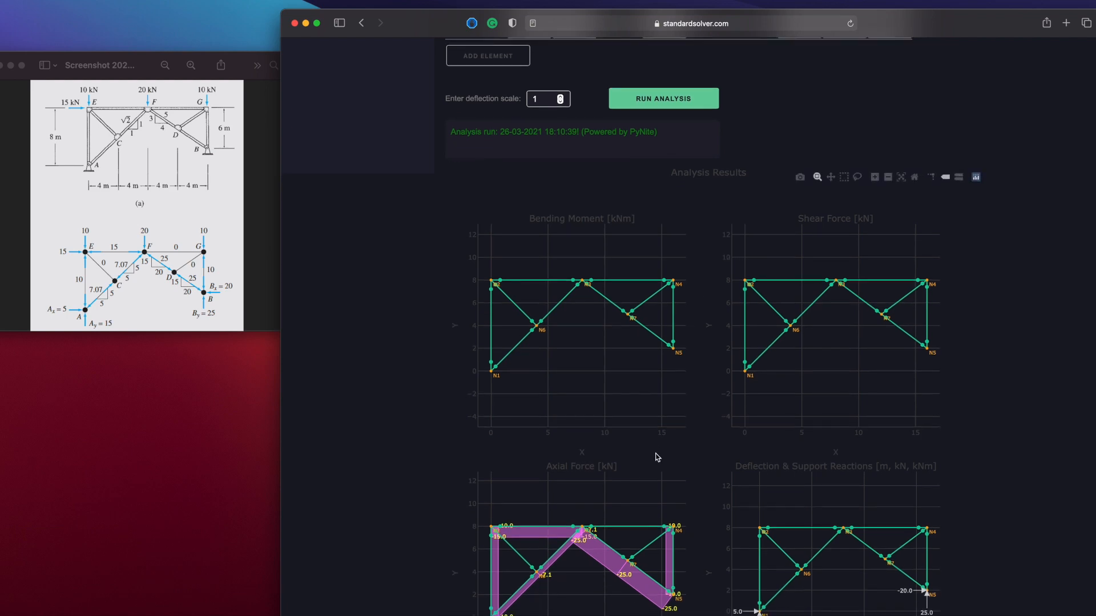
{"action": "scroll", "coordinate": [658, 457], "scroll_direction": "down", "scroll_amount": 2}
{"action": "scroll", "coordinate": [681, 358], "scroll_direction": "up", "scroll_amount": 5}
{"action": "scroll", "coordinate": [681, 357], "scroll_direction": "up", "scroll_amount": 8}
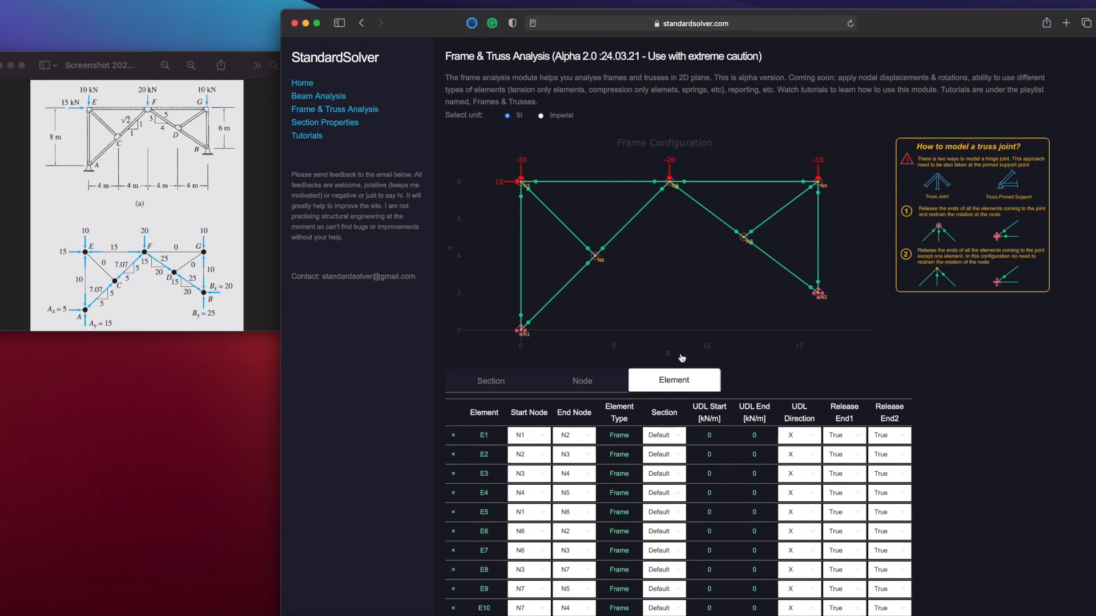